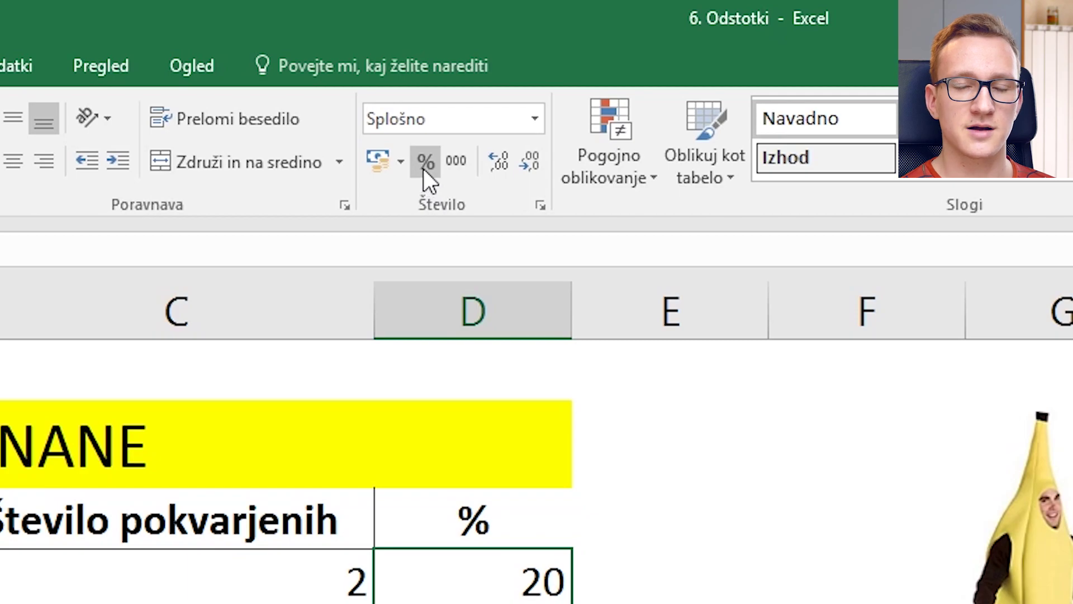
# Step: Format cell D4 as a percentage and remove the *100 from its formula so it reads =C4/B4
pyautogui.click(424, 169)
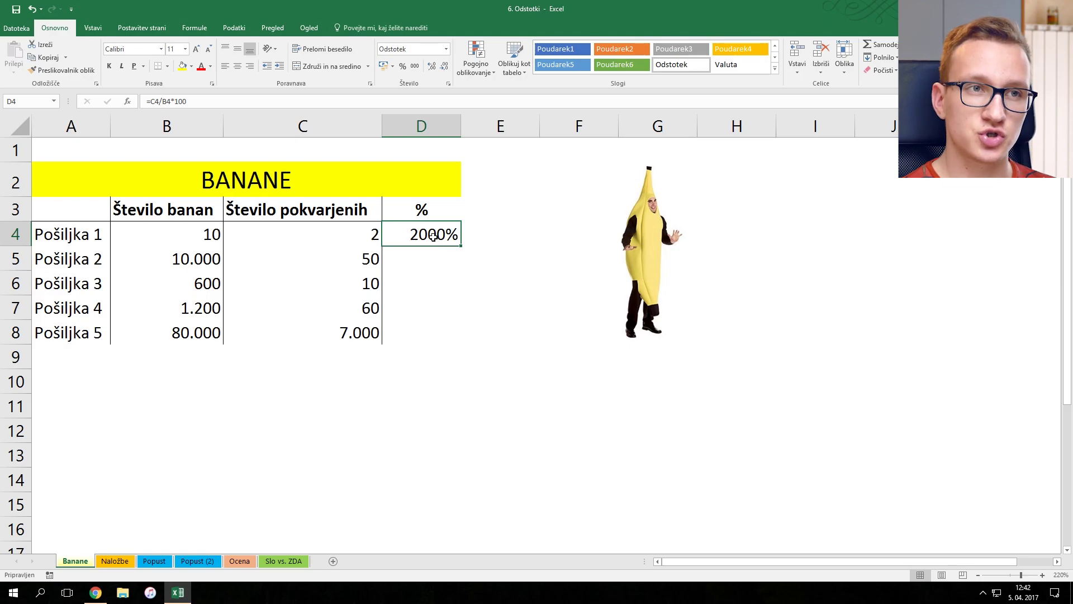
pyautogui.doubleClick(433, 236)
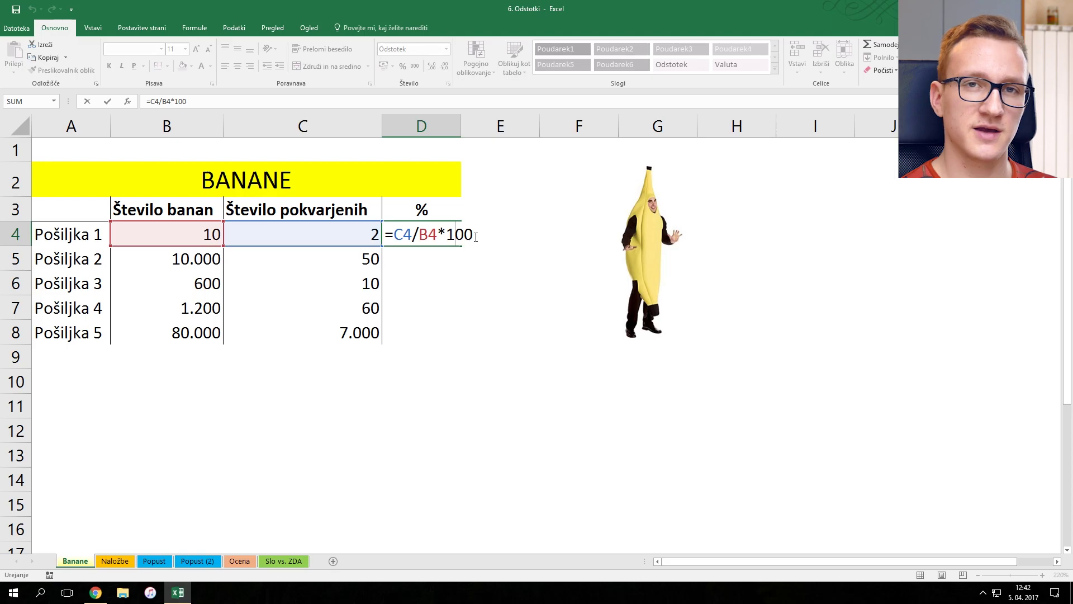
pyautogui.moveTo(476, 237); pyautogui.dragTo(437, 235)
pyautogui.press('BackSpace')
pyautogui.press('Return')
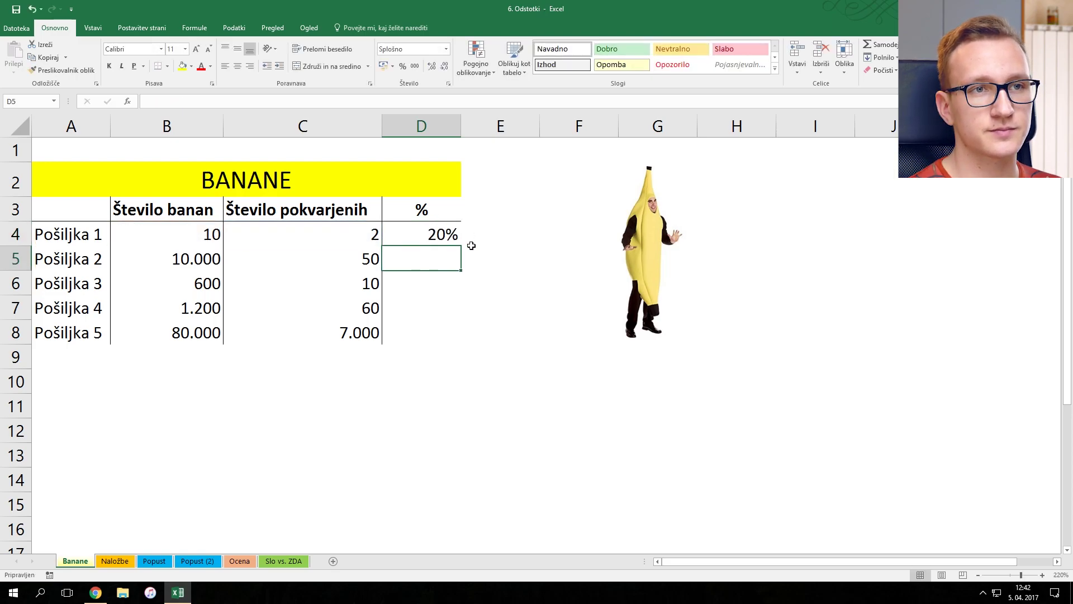
# Step: Copy the percentage formula from D4 down through D8 for all five shipments
pyautogui.click(150, 237)
pyautogui.click(295, 235)
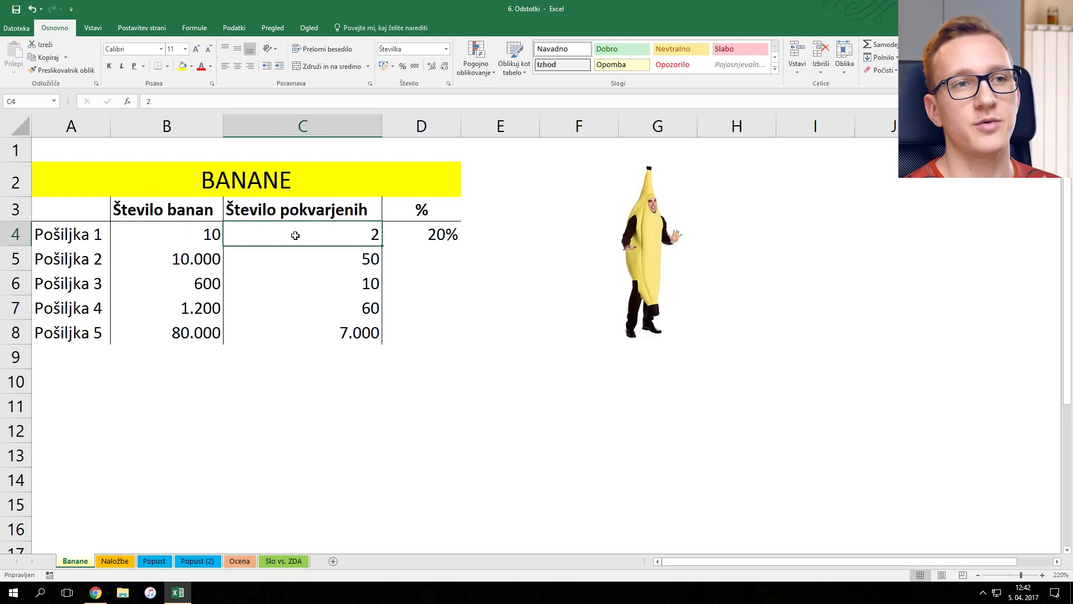
pyautogui.click(437, 236)
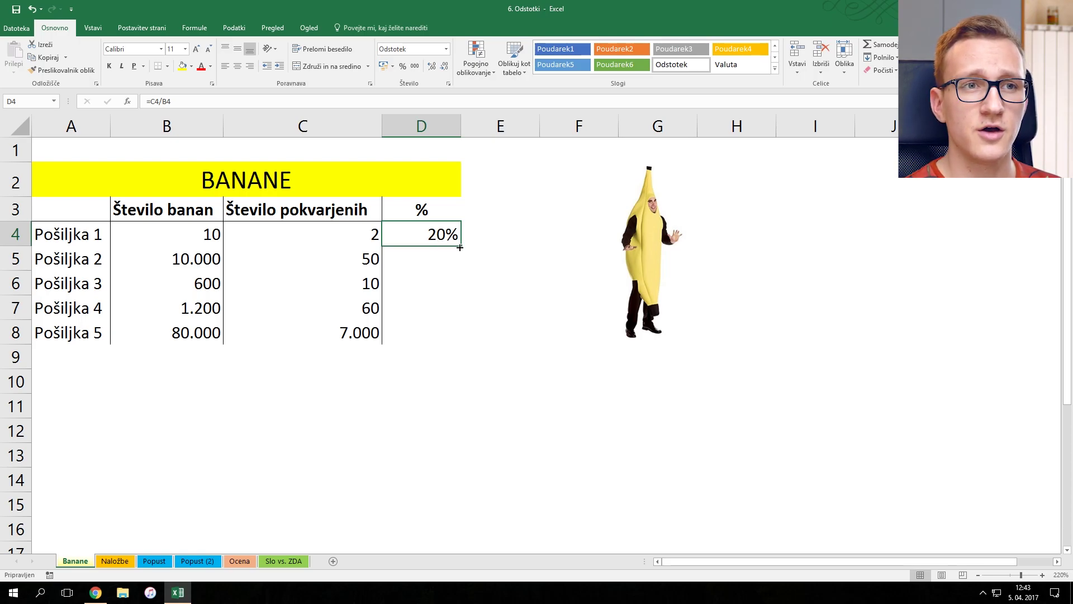
pyautogui.moveTo(460, 248); pyautogui.dragTo(447, 347)
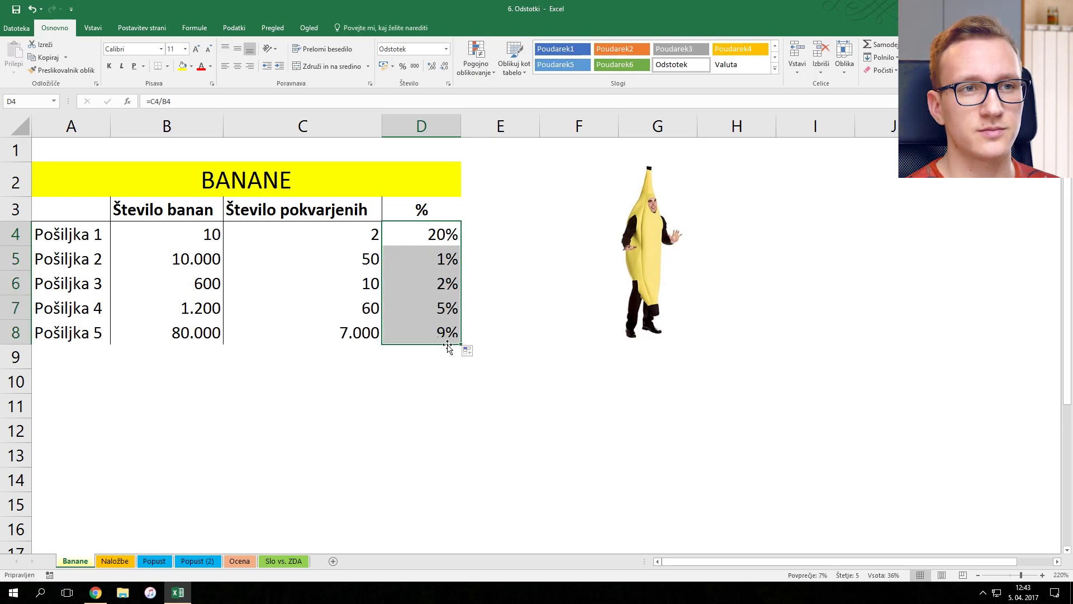
# Step: Show the percentages in D4:D8 with two decimal places
pyautogui.click(445, 234)
pyautogui.click(448, 260)
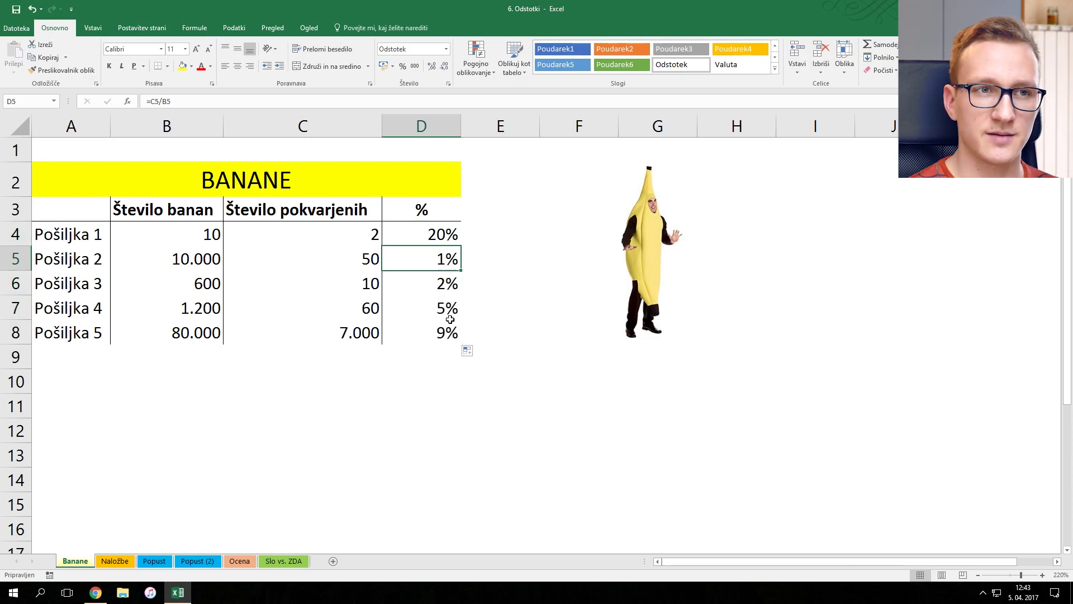
pyautogui.click(430, 336)
pyautogui.moveTo(444, 233); pyautogui.dragTo(445, 336)
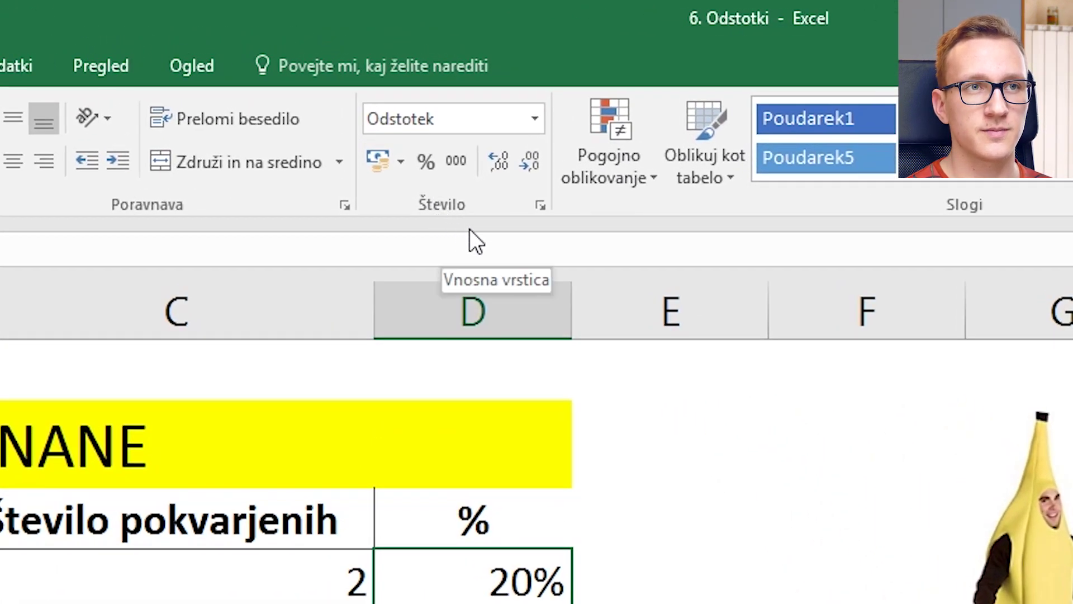
pyautogui.click(503, 174)
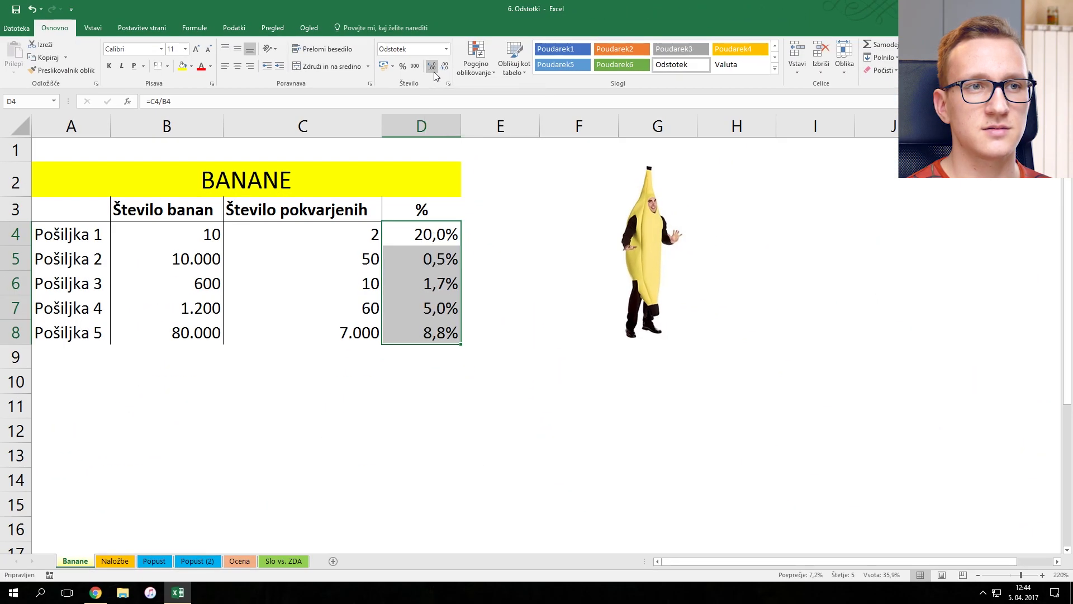
pyautogui.click(435, 72)
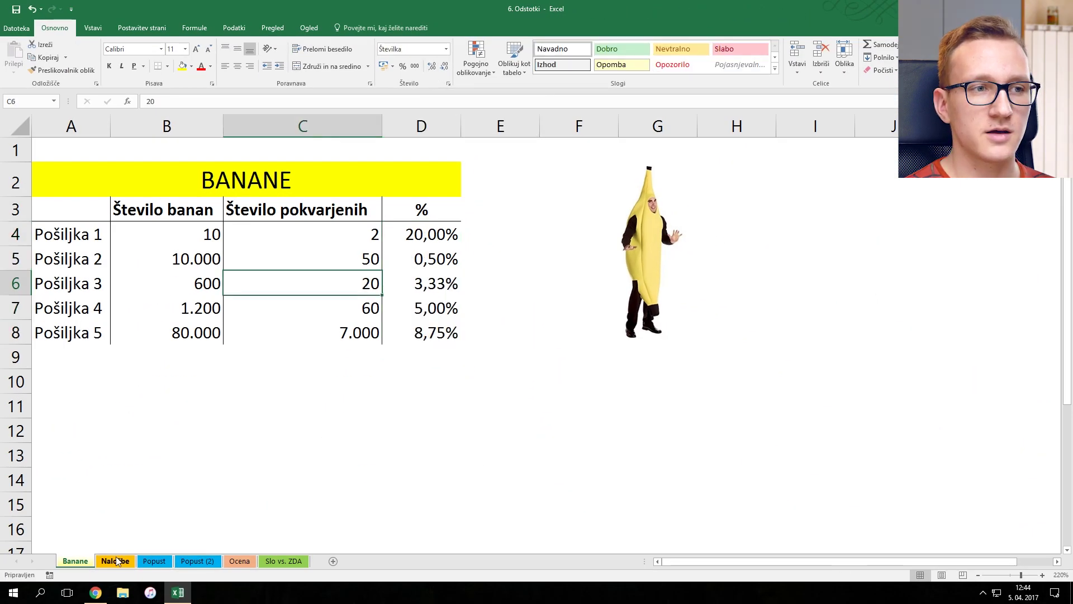
# Step: On the Naložbe sheet, continue the Naložba 1 label series from A2 down through A4
pyautogui.click(115, 560)
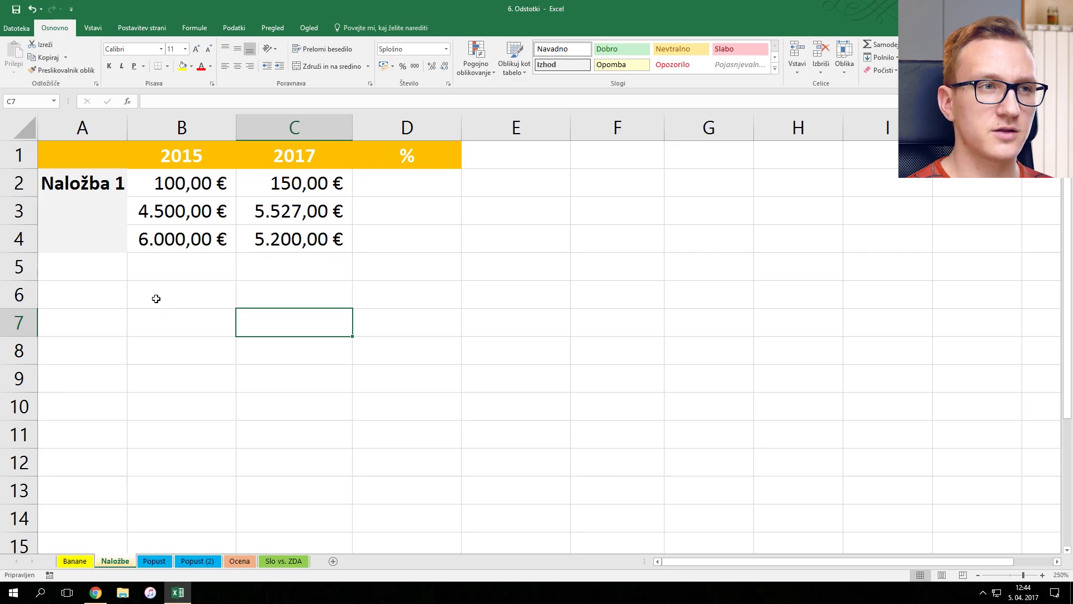
pyautogui.click(112, 189)
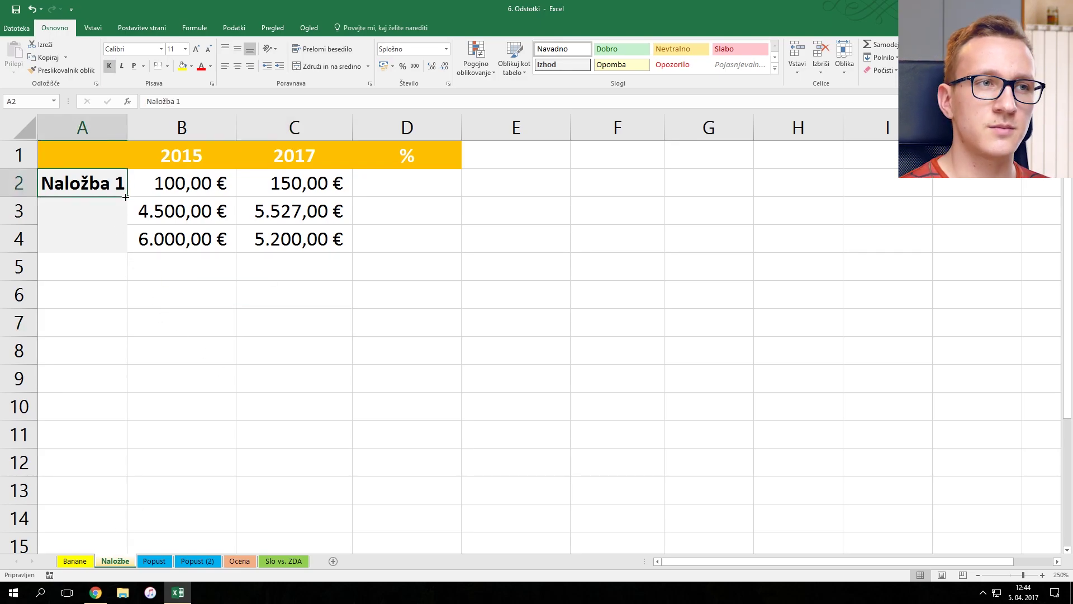
pyautogui.moveTo(127, 197); pyautogui.dragTo(122, 244)
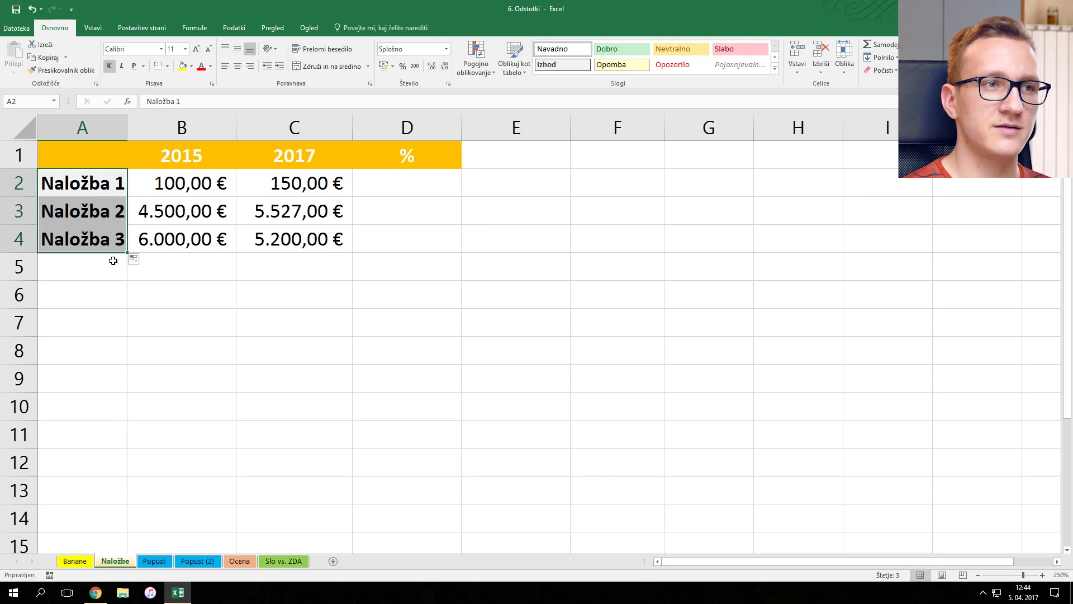
# Step: Calculate the 2017 value relative to 2015 in D2 with =C2/B2 and format the cell as a percentage
pyautogui.click(201, 190)
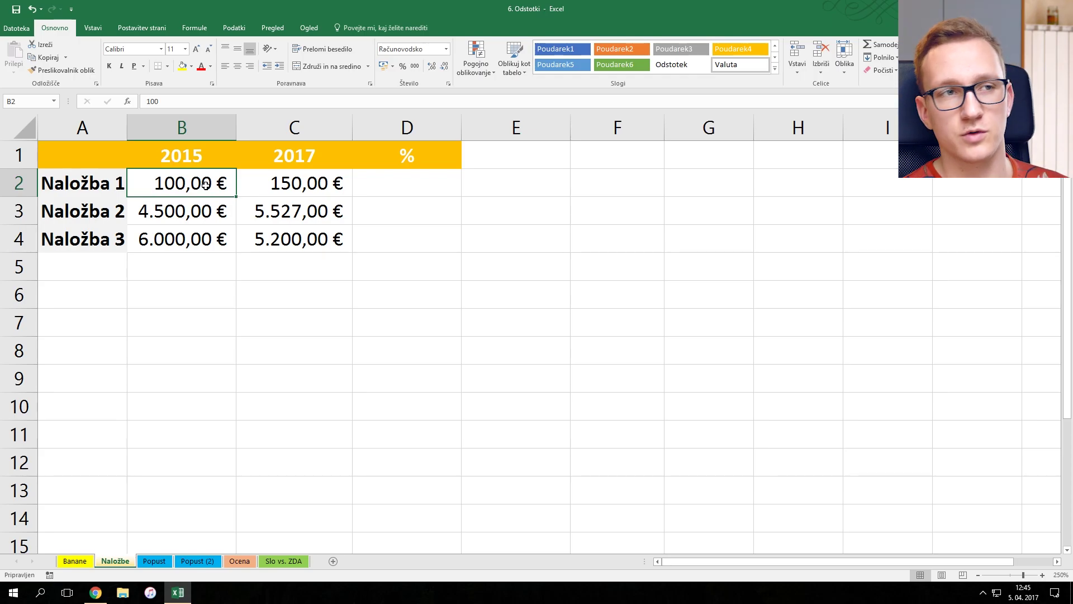
pyautogui.click(316, 183)
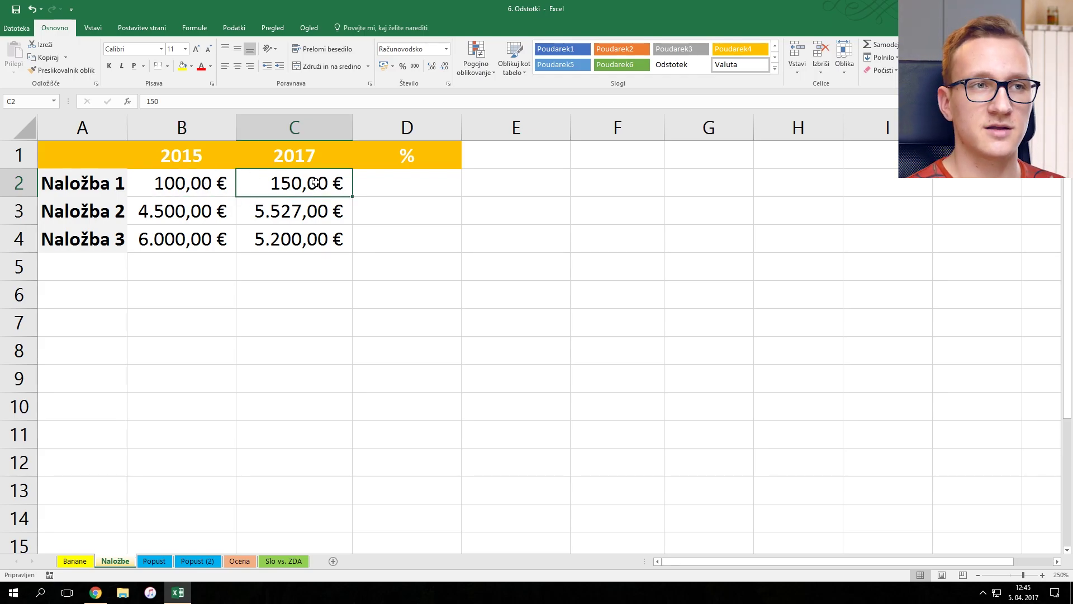
pyautogui.click(394, 185)
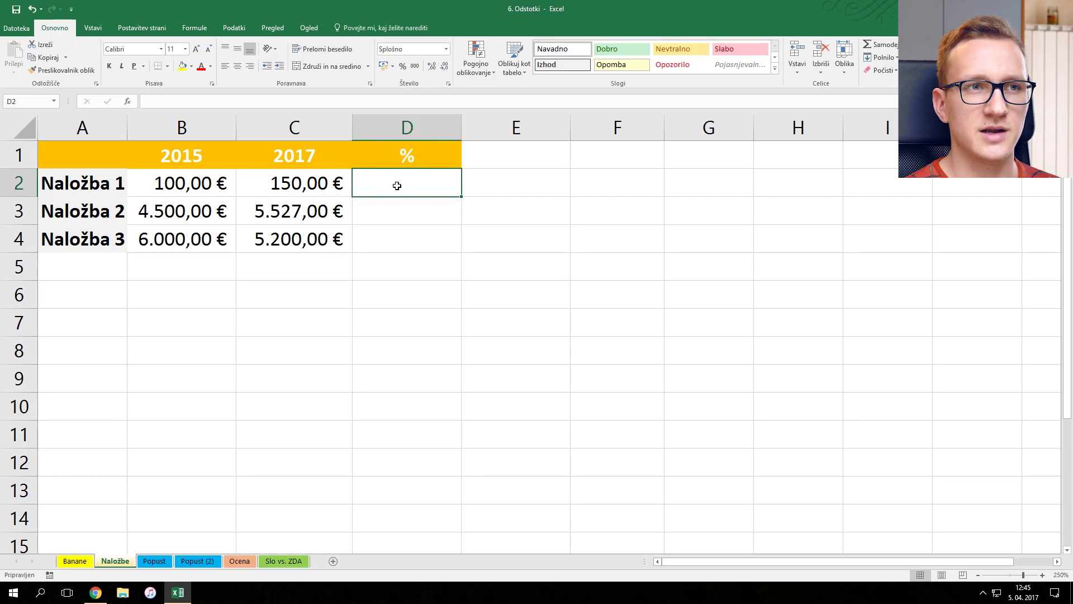
pyautogui.write('=')
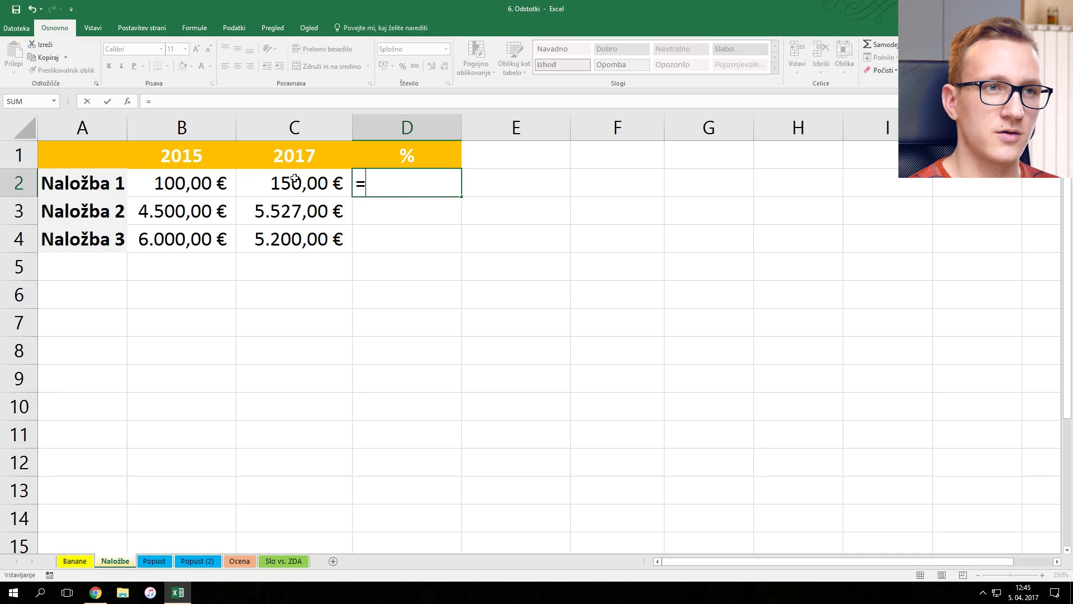
pyautogui.click(295, 180)
pyautogui.write('/')
pyautogui.click(200, 177)
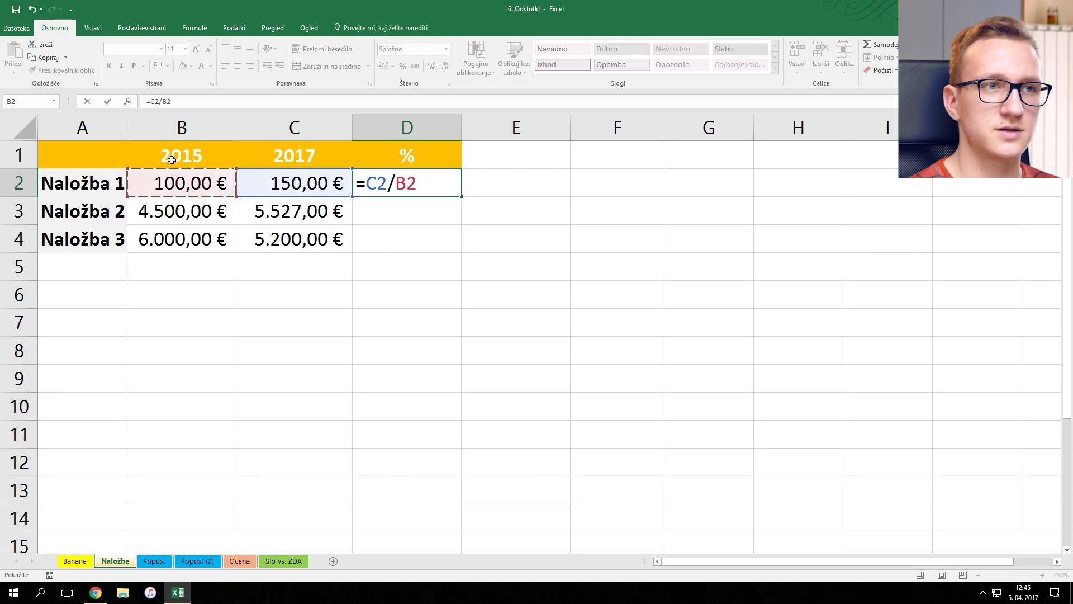
pyautogui.press('Return')
pyautogui.click(399, 189)
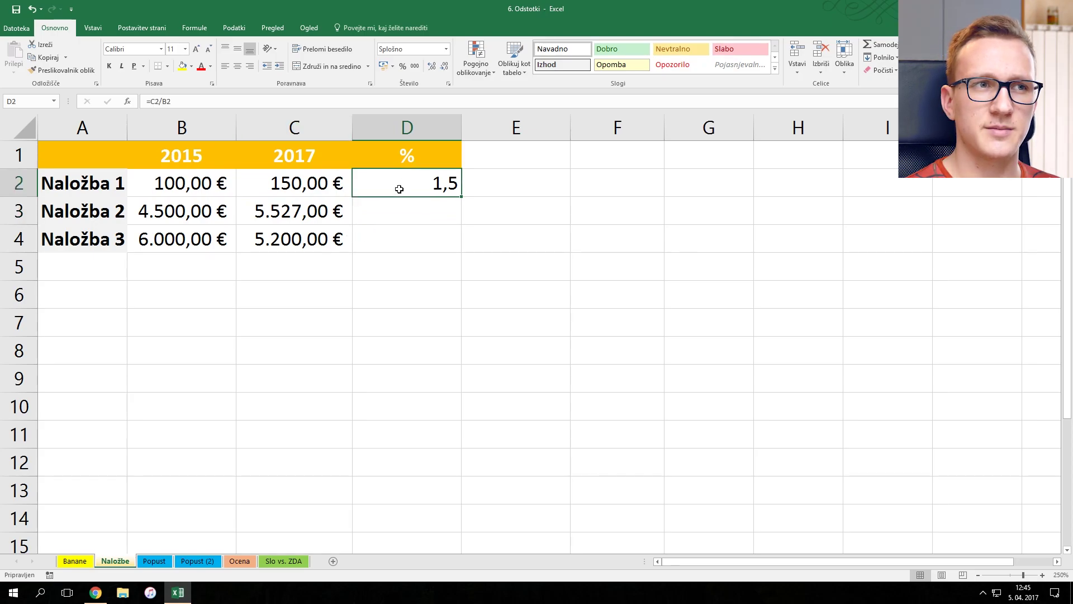
pyautogui.click(403, 66)
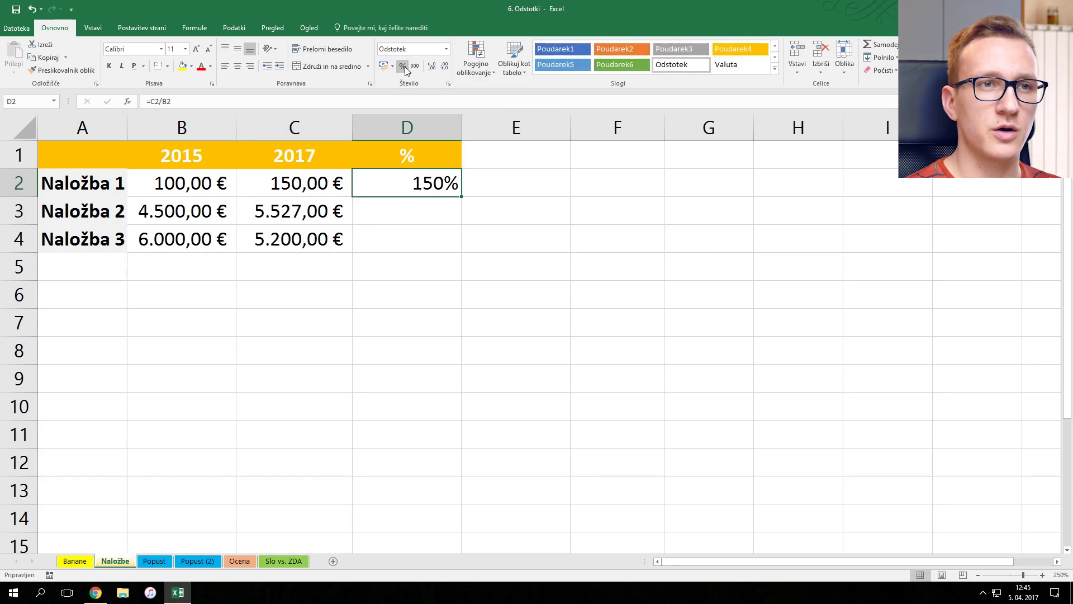
# Step: Change the formula in D2 to =C2/B2-1 so it gives only the percentage change
pyautogui.click(310, 184)
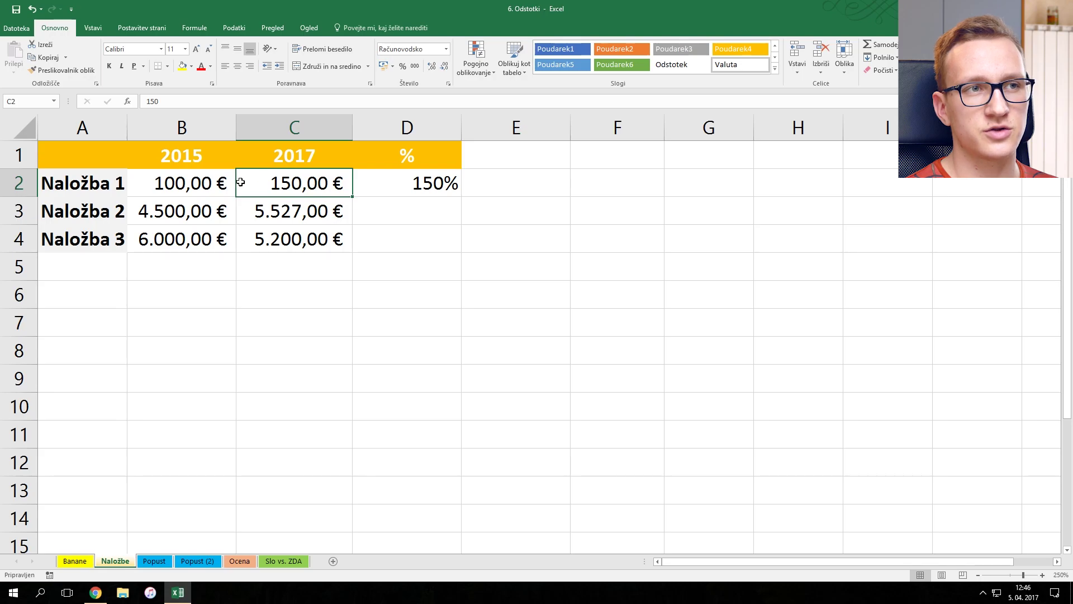
pyautogui.click(207, 181)
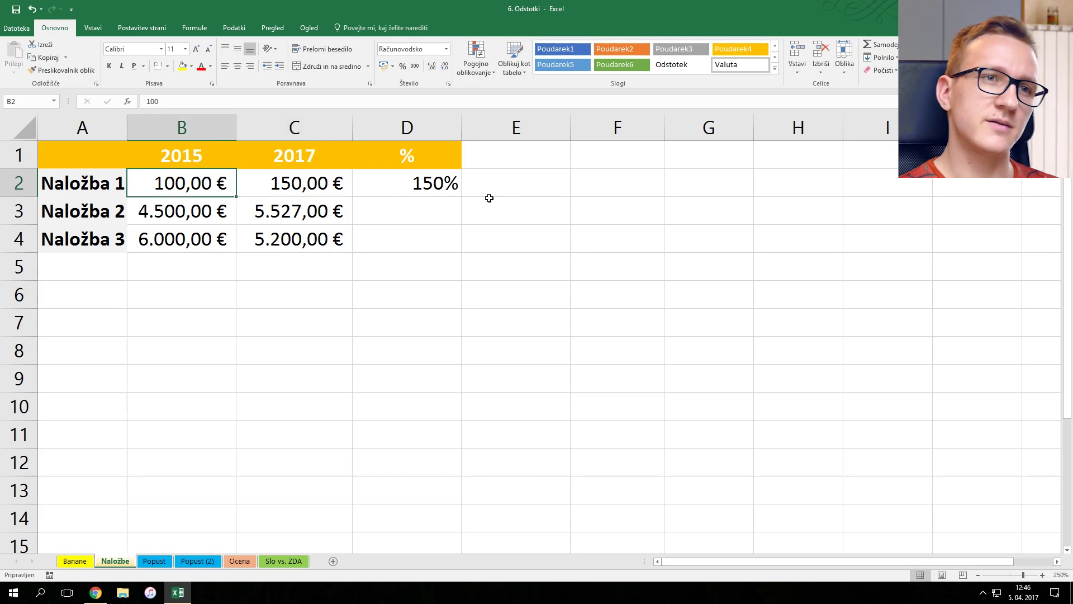
pyautogui.doubleClick(428, 187)
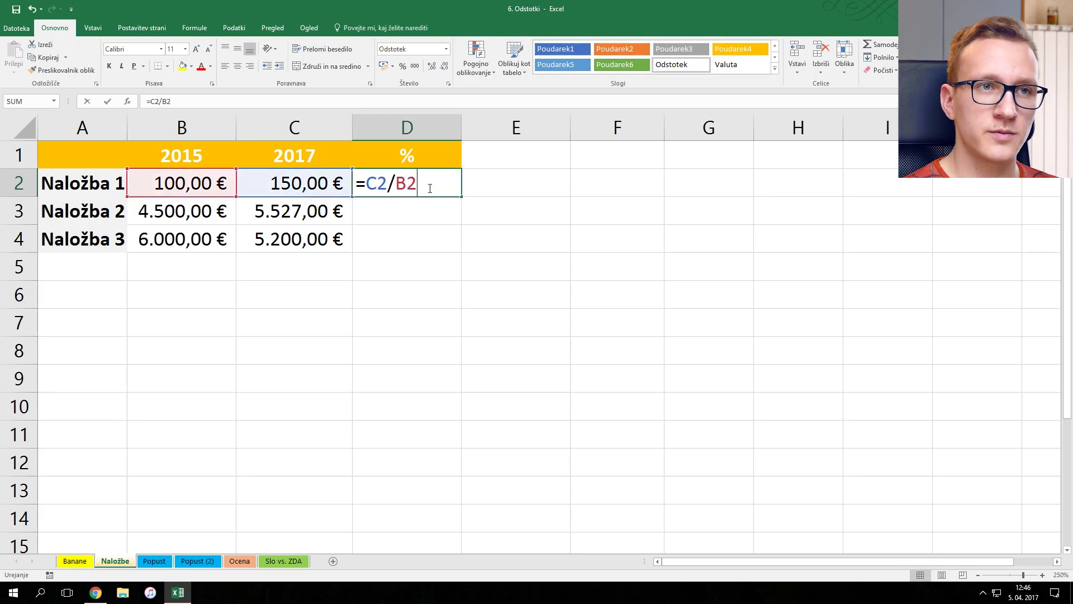
pyautogui.write('-1')
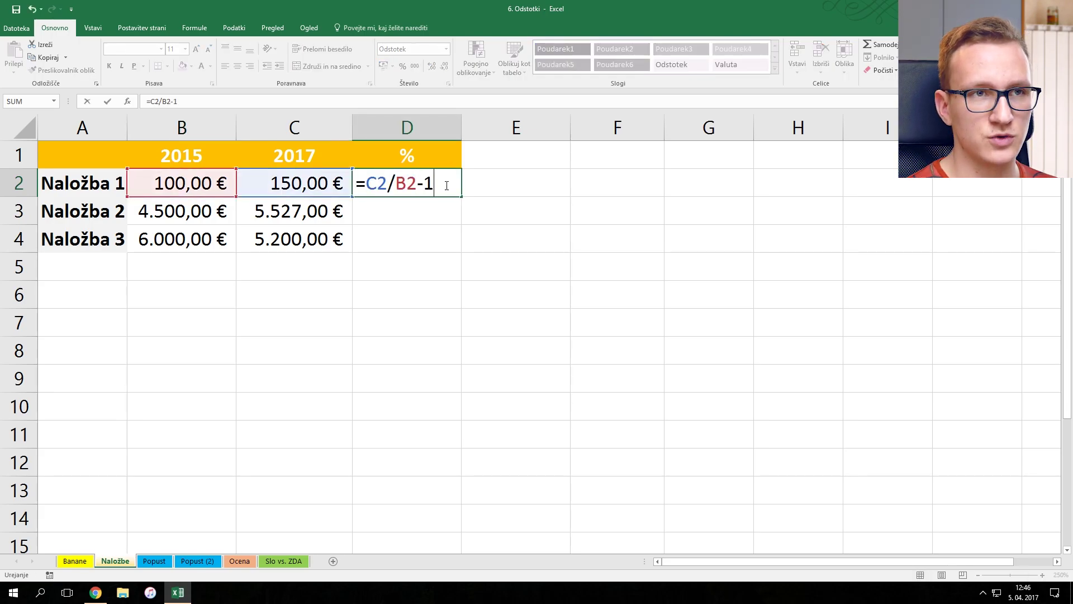
pyautogui.press('Return')
# Step: Copy the percentage change formula from D2 down through D4 for the remaining investments
pyautogui.click(445, 185)
pyautogui.moveTo(461, 196); pyautogui.dragTo(457, 247)
pyautogui.click(449, 306)
# Step: Compare the 2015 and 2017 values of Naložba 2 and Naložba 3 with their calculated percentage changes
pyautogui.click(185, 211)
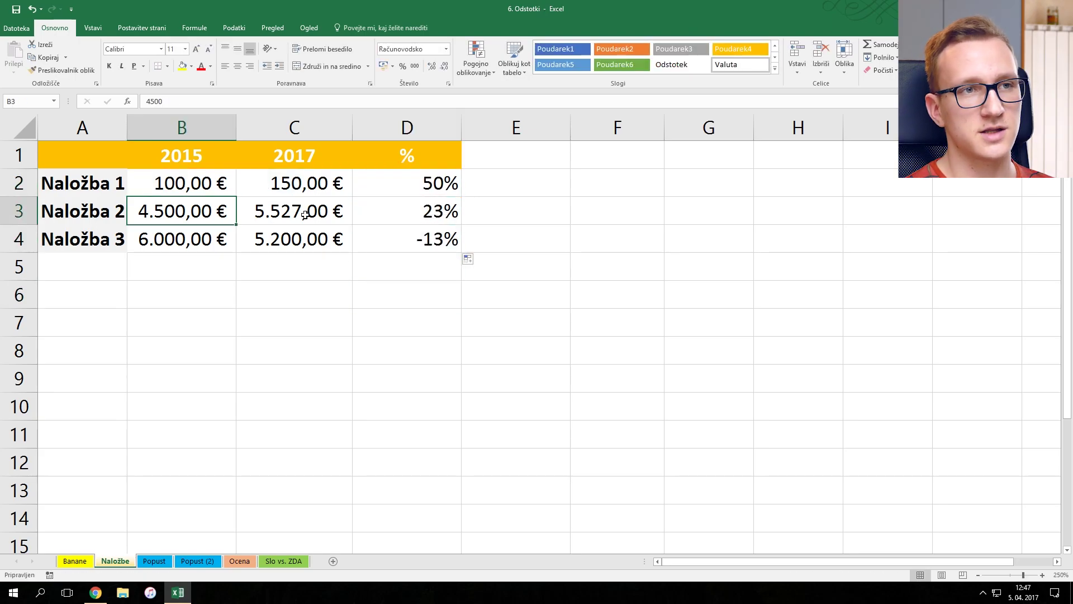
pyautogui.click(304, 214)
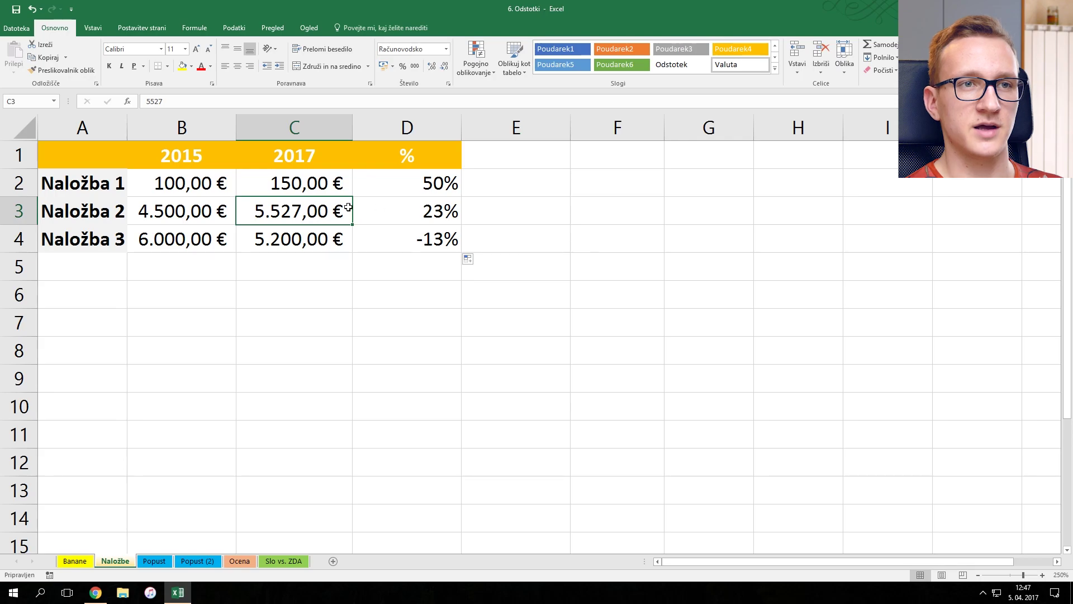
pyautogui.click(435, 215)
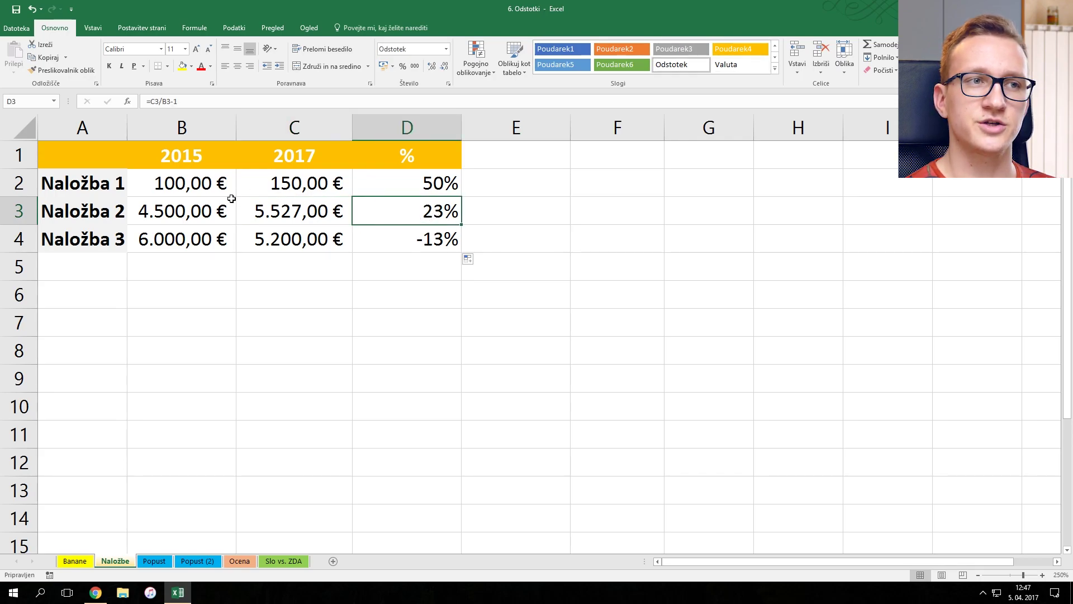
pyautogui.click(185, 210)
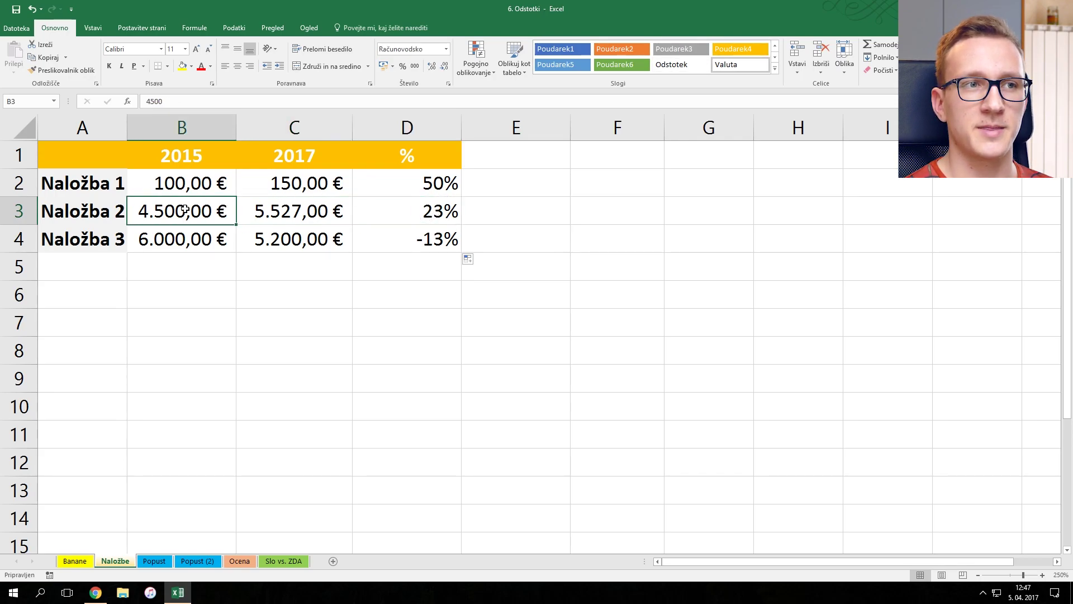
pyautogui.click(203, 240)
pyautogui.click(385, 240)
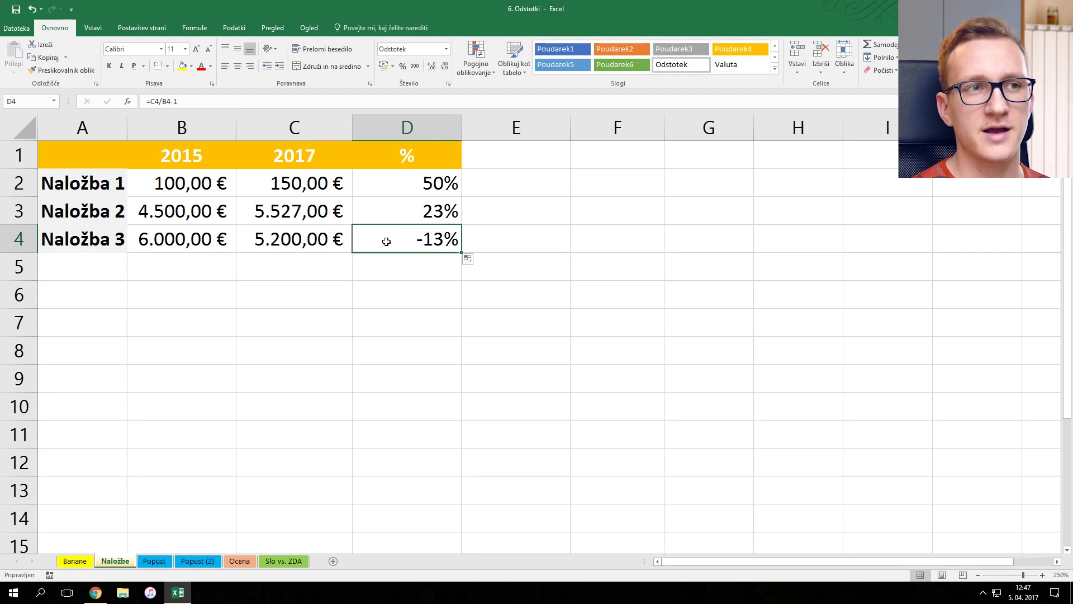
pyautogui.click(314, 242)
pyautogui.click(204, 244)
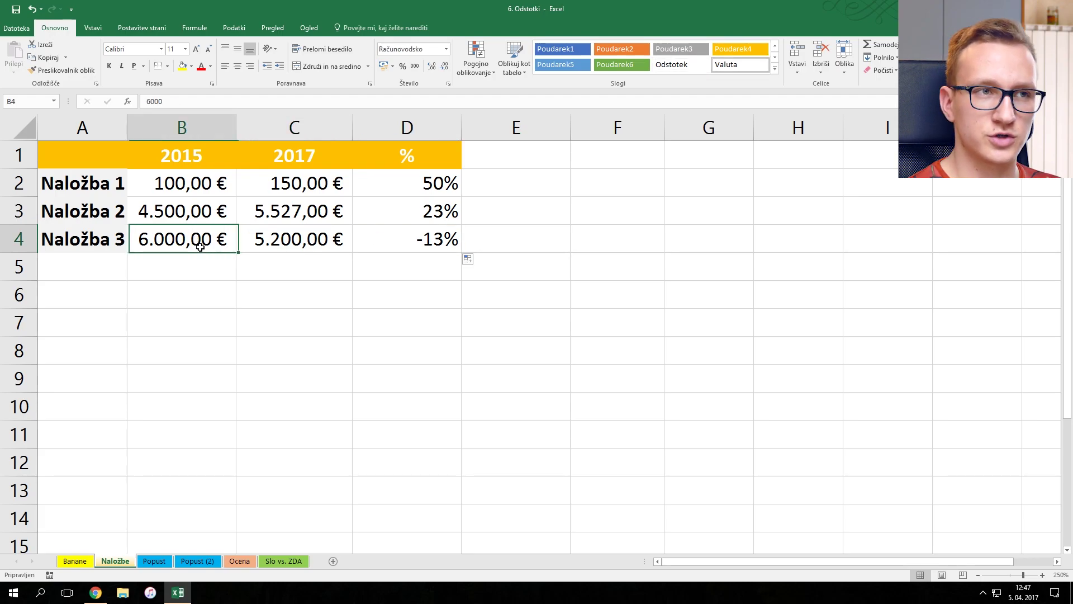
pyautogui.click(343, 242)
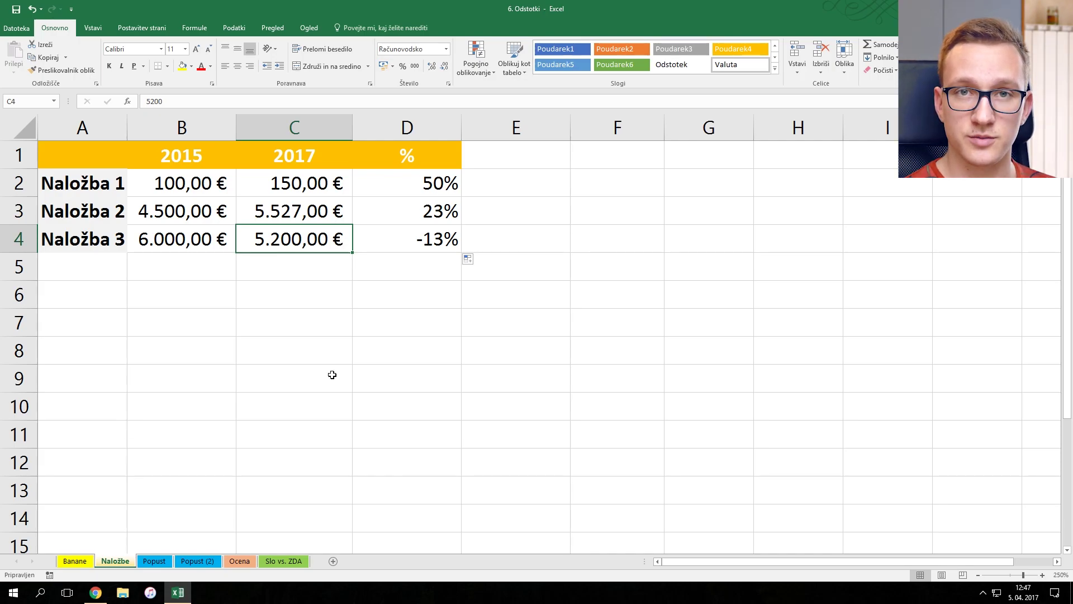
# Step: Open the Popust sheet and review its item price, discount amount and final price cells
pyautogui.click(161, 561)
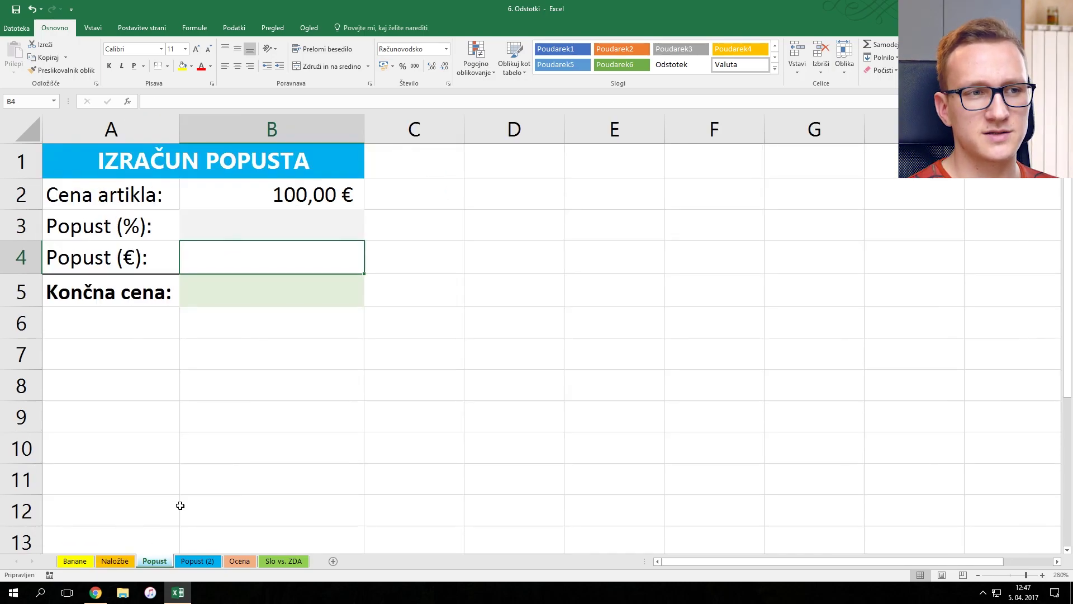
pyautogui.click(301, 194)
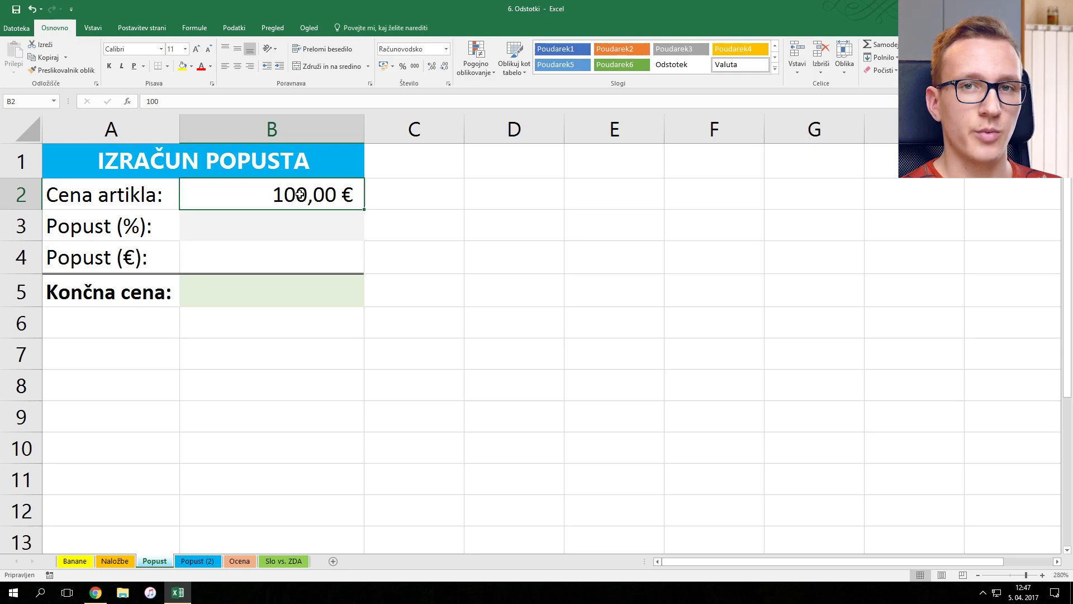
pyautogui.click(296, 264)
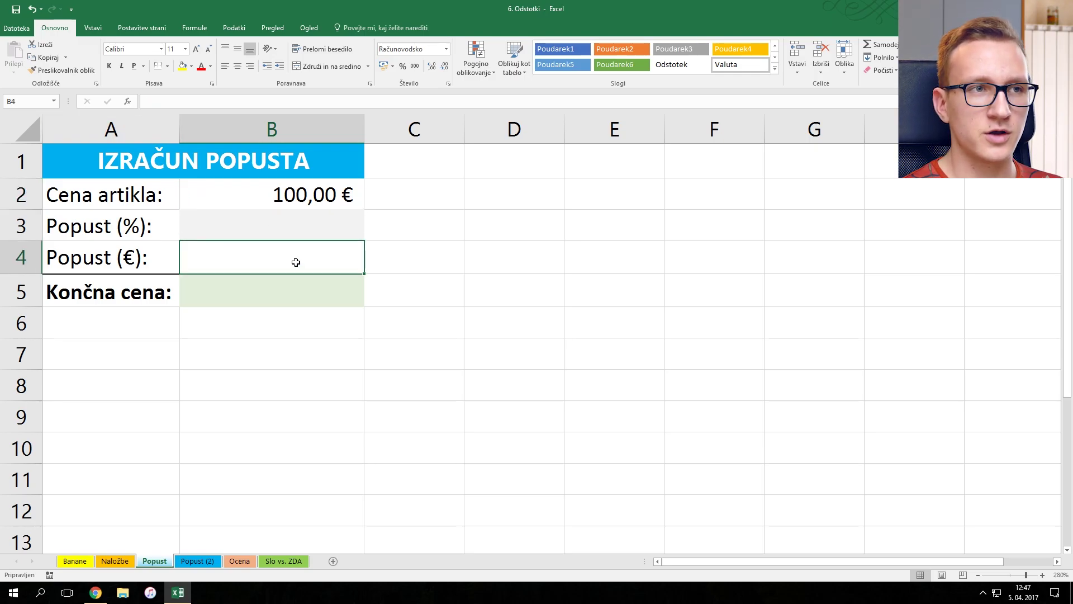
pyautogui.click(275, 292)
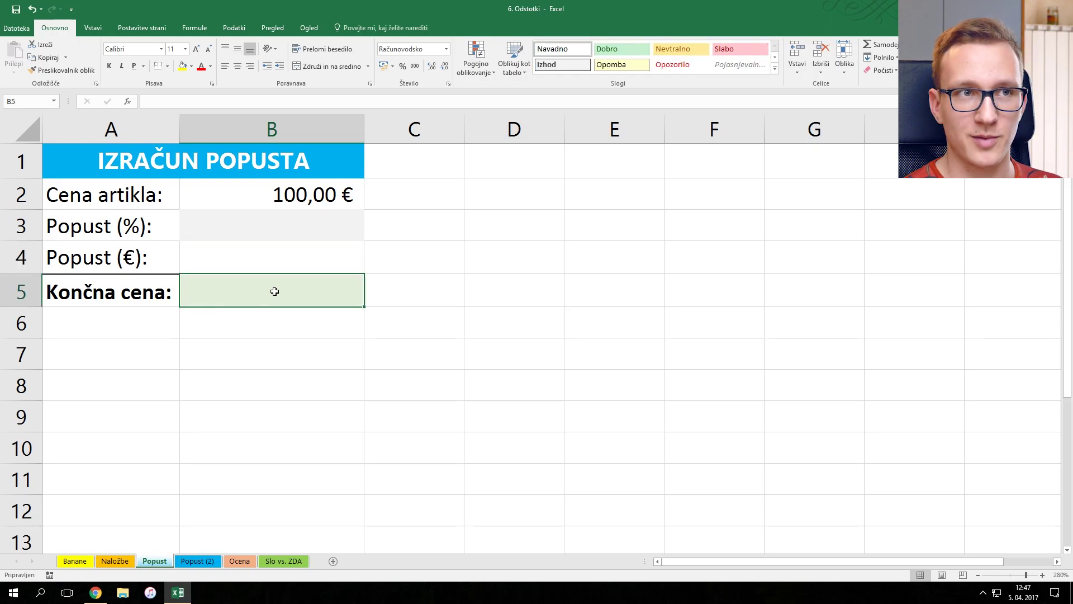
# Step: Format the discount cell B3 as a percentage and enter a 10% discount
pyautogui.click(251, 232)
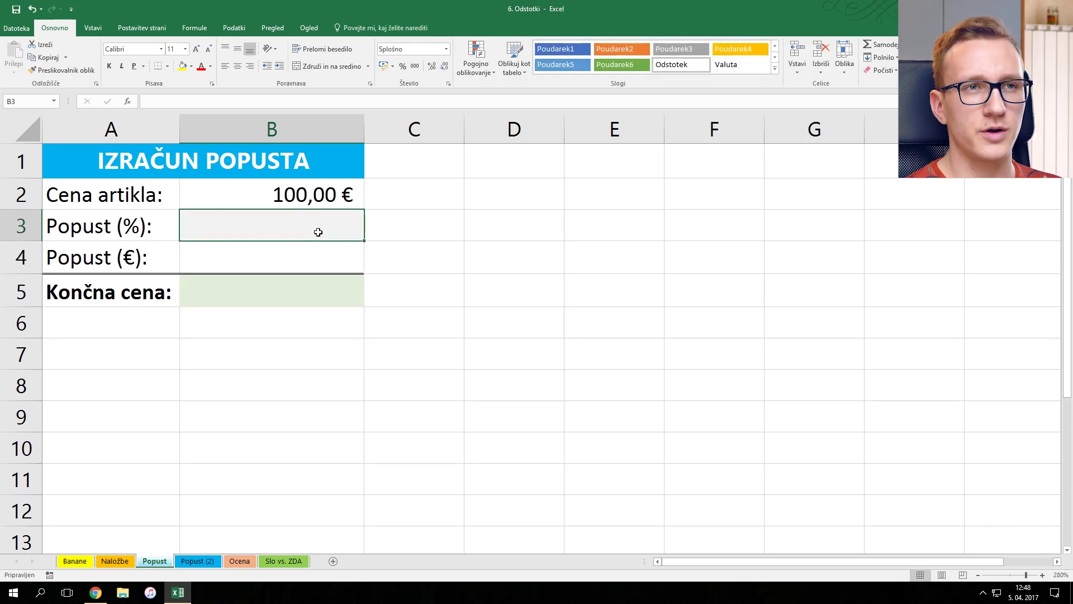
pyautogui.click(404, 67)
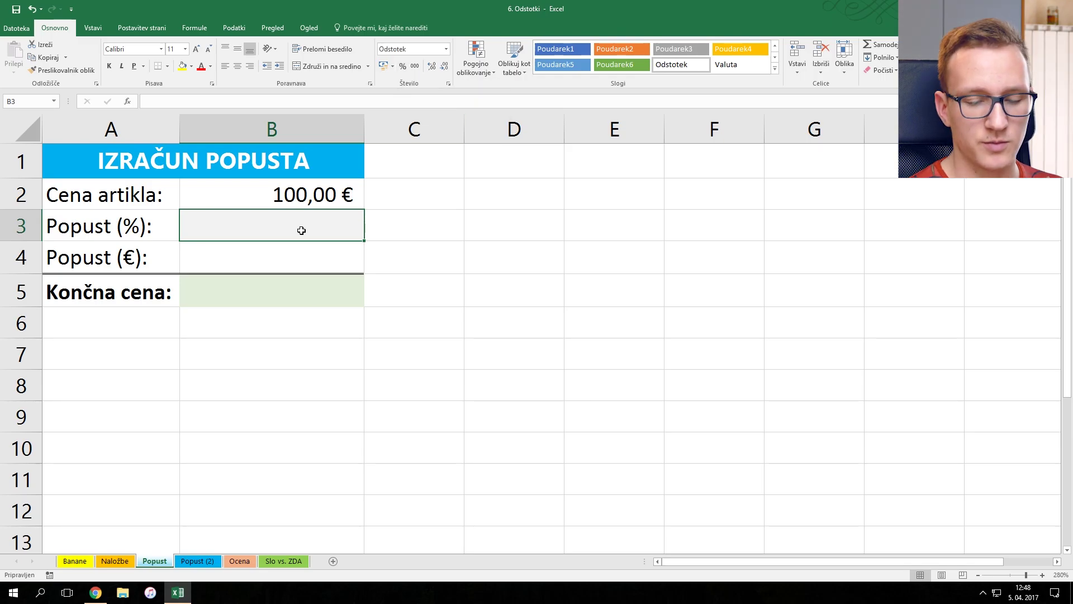
pyautogui.write('10')
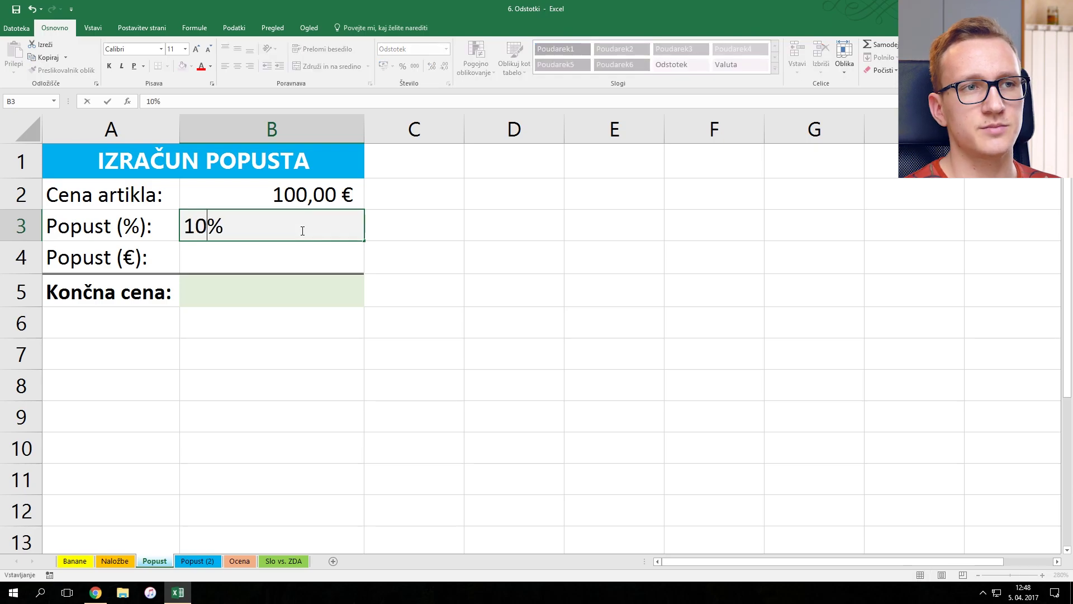
pyautogui.press('Return')
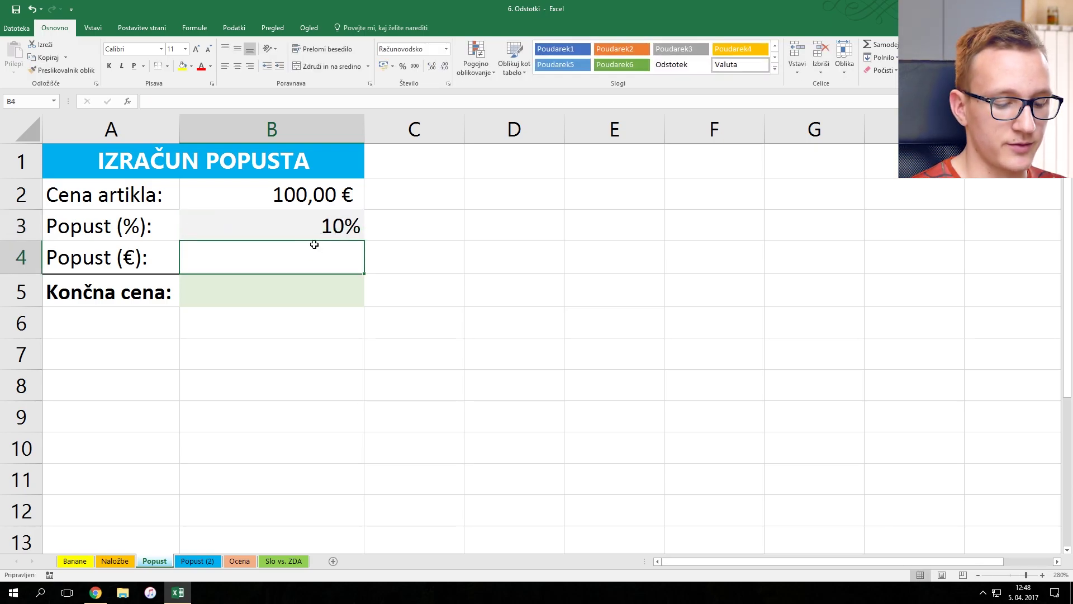
# Step: Calculate the discount amount in euros in B4 with the formula =B2*B3
pyautogui.write('=')
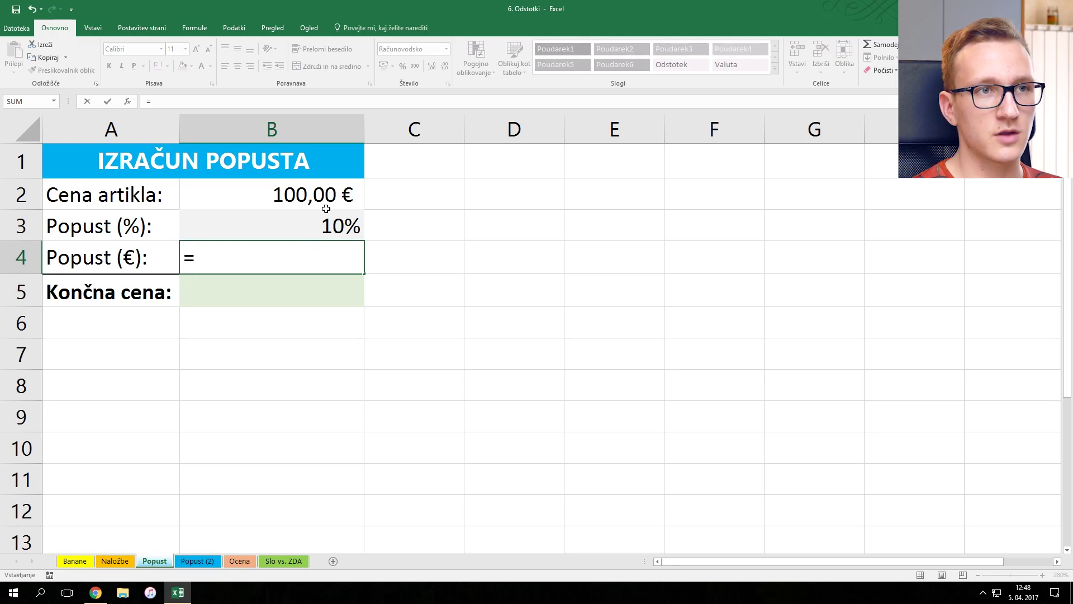
pyautogui.click(326, 194)
pyautogui.write('*')
pyautogui.click(322, 225)
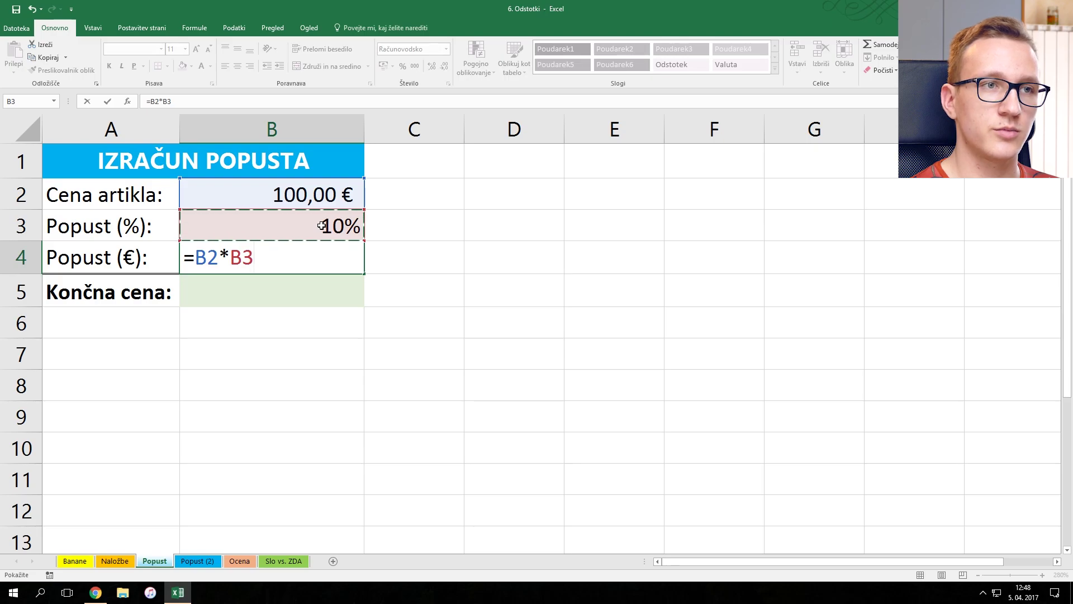
pyautogui.press('Return')
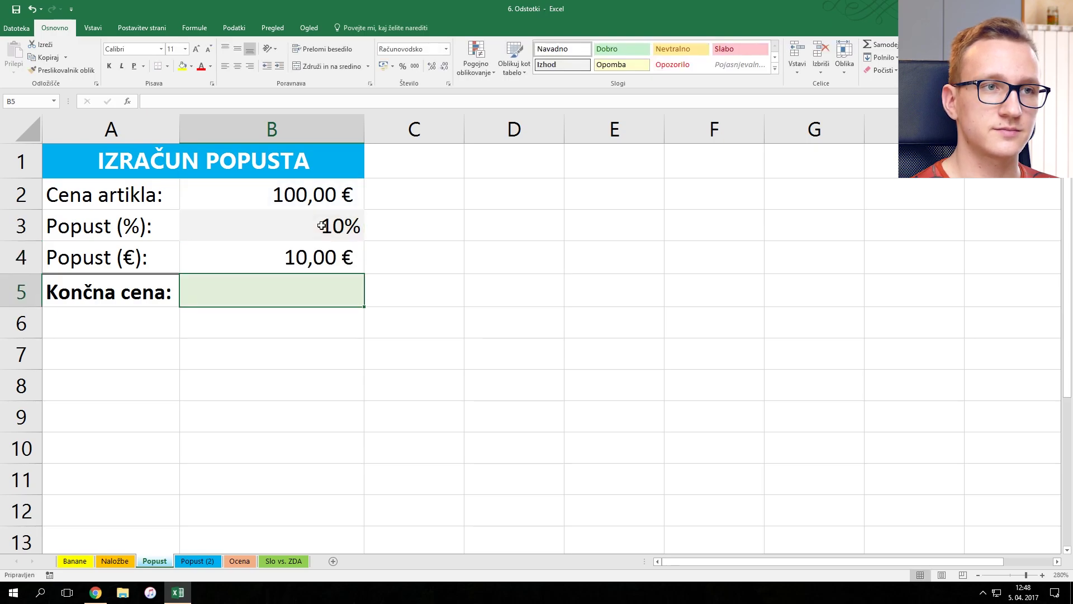
# Step: Calculate the final price in B5 with =B2-B4, subtracting the discount amount from the item price
pyautogui.click(316, 256)
pyautogui.doubleClick(302, 286)
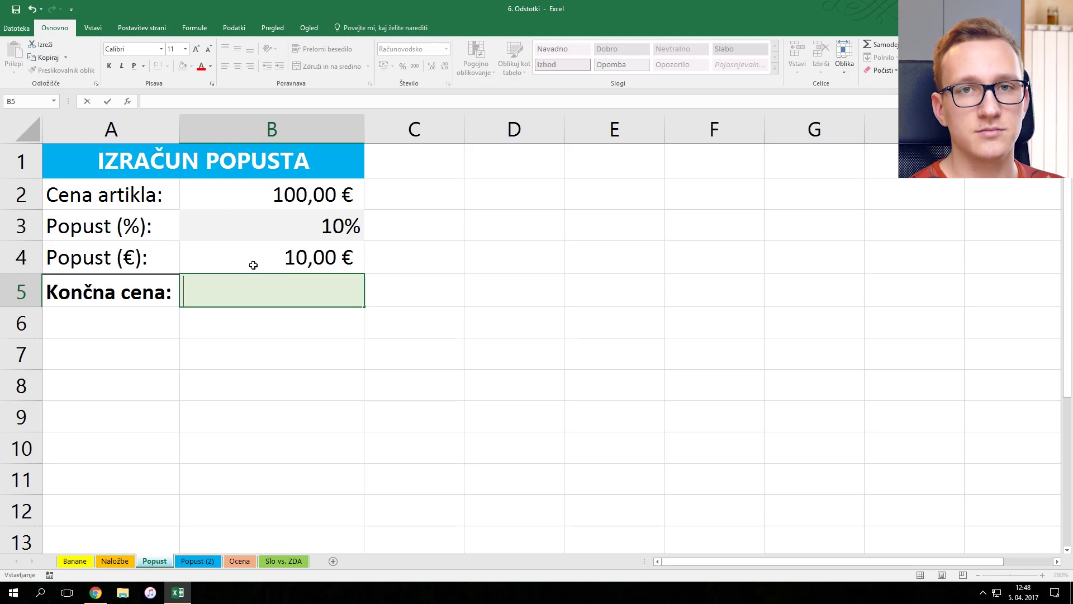
pyautogui.write('=')
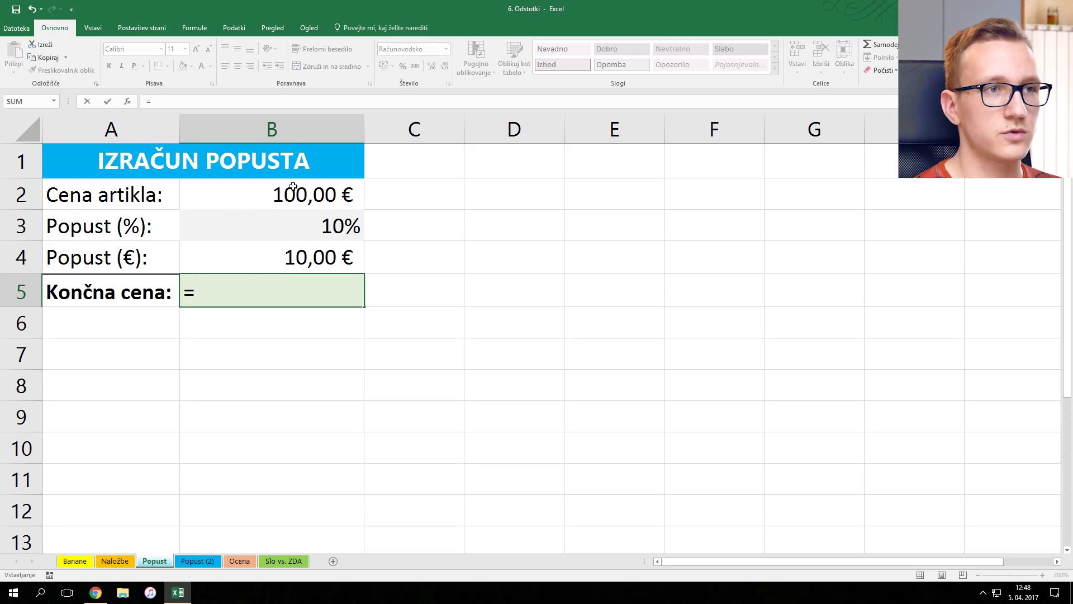
pyautogui.click(298, 205)
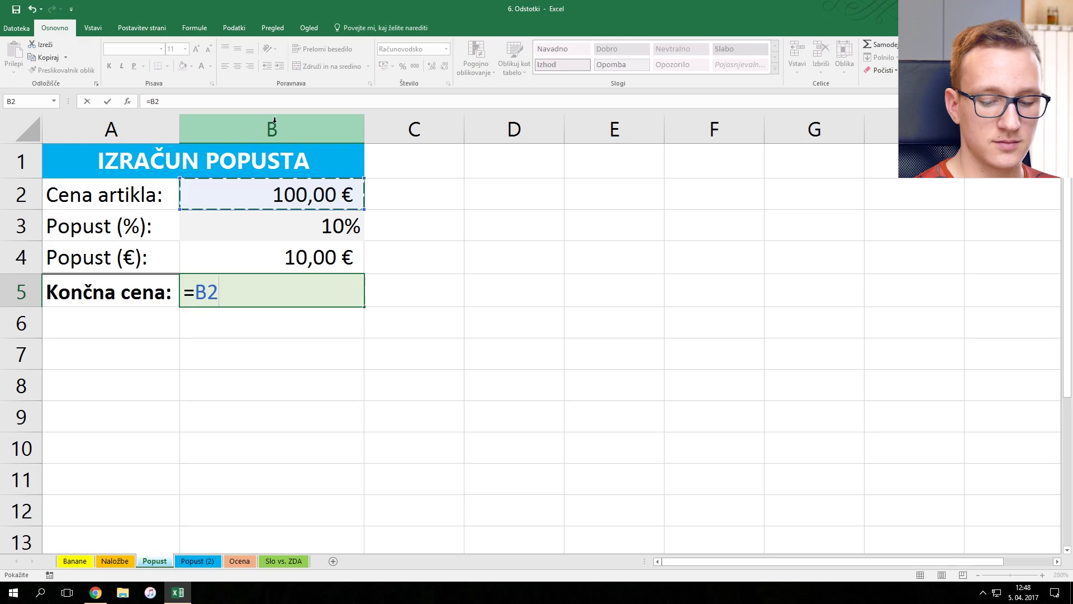
pyautogui.write('-')
pyautogui.click(328, 244)
pyautogui.press('Return')
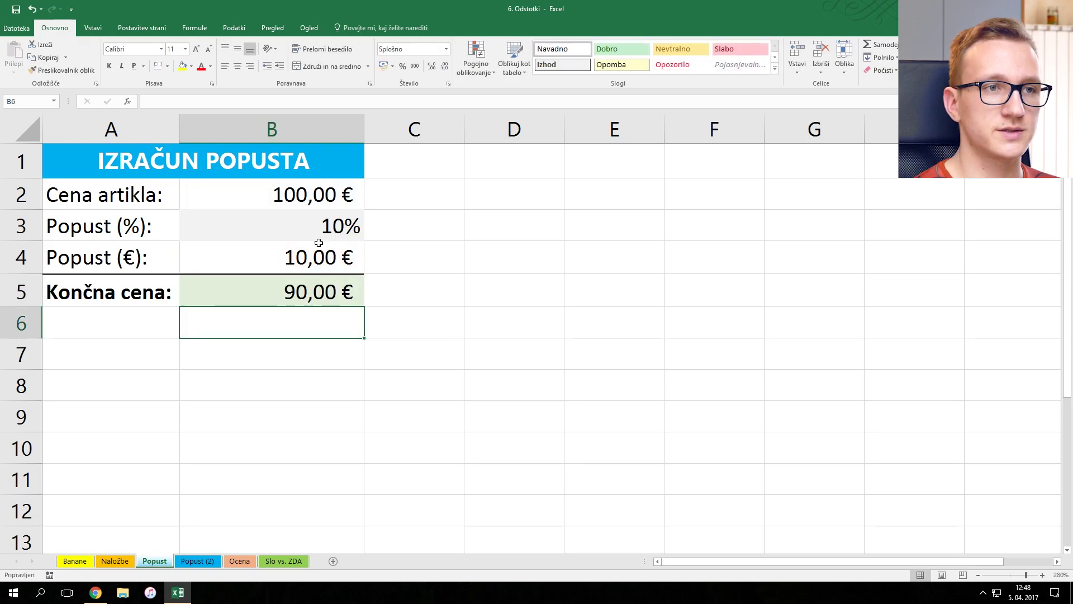
pyautogui.click(335, 287)
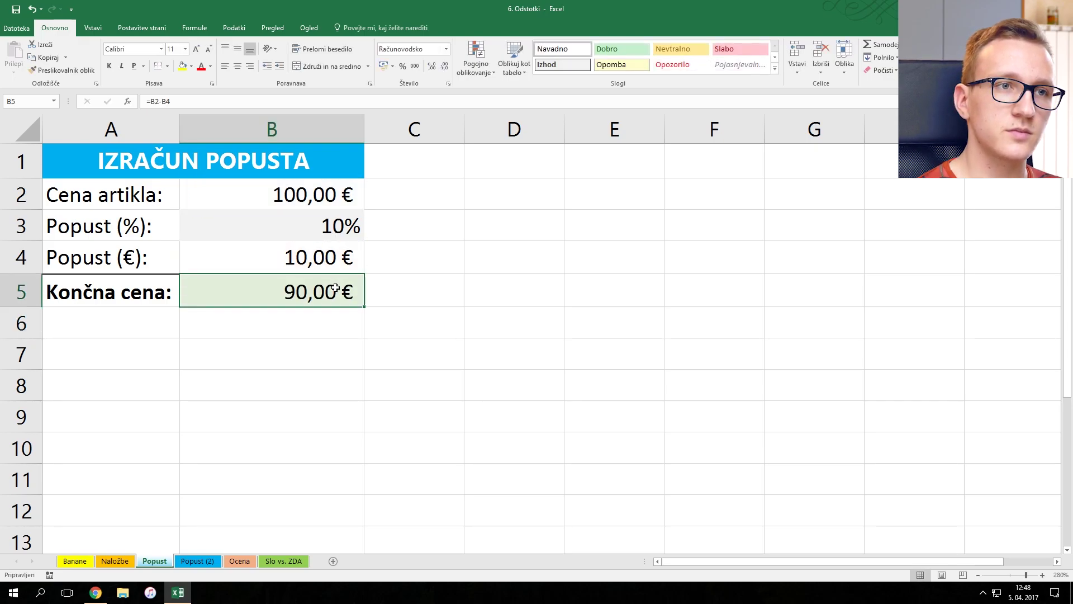
# Step: Set the discount percentage in B3 to 7%
pyautogui.click(326, 231)
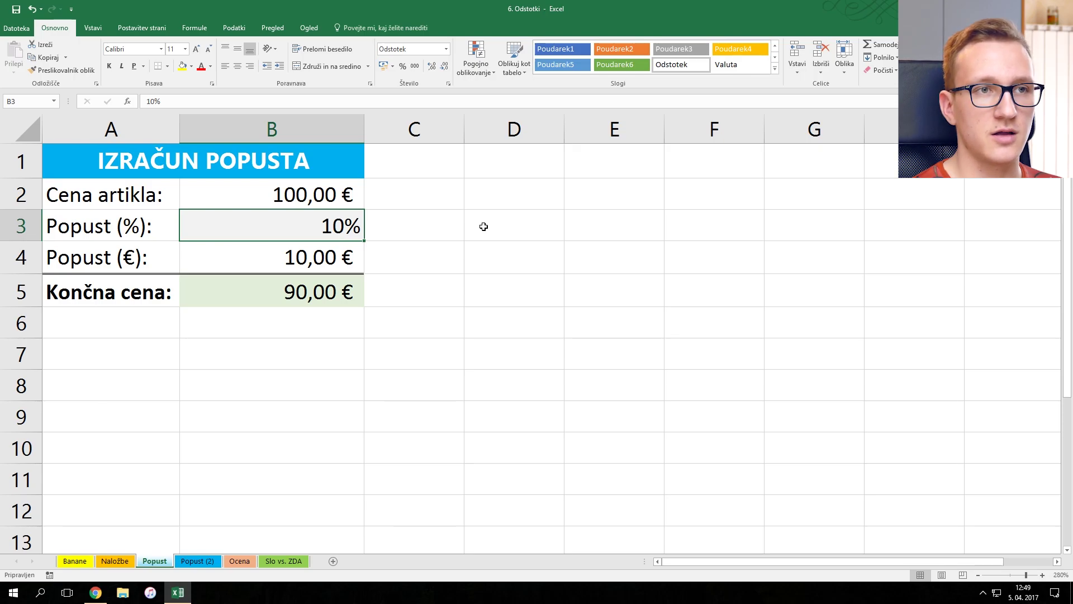
pyautogui.write('7')
pyautogui.press('Return')
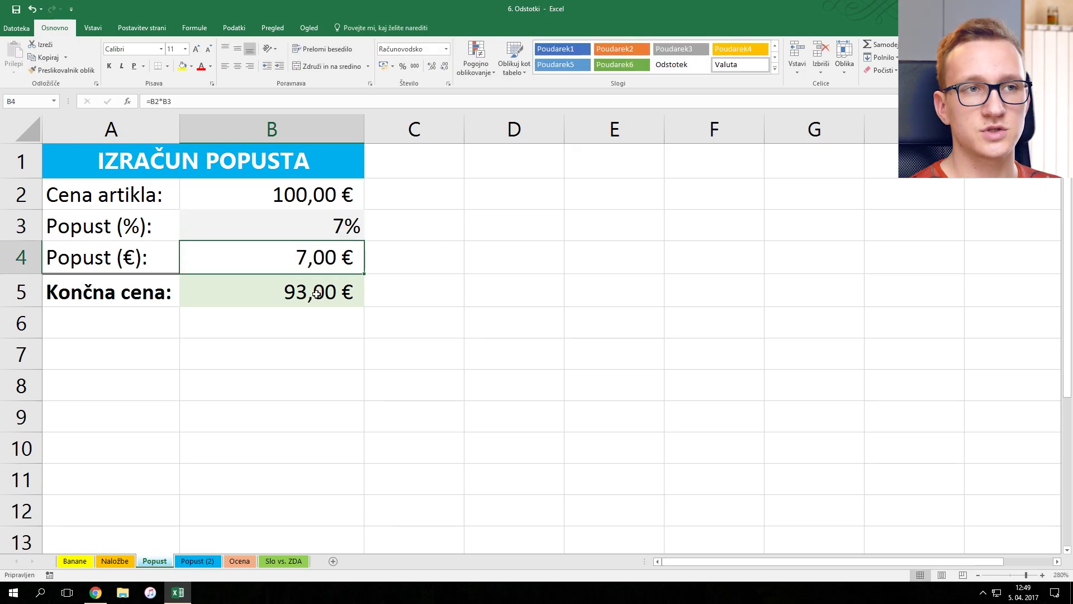
# Step: Set the item price in B2 to 54,87 €
pyautogui.click(296, 195)
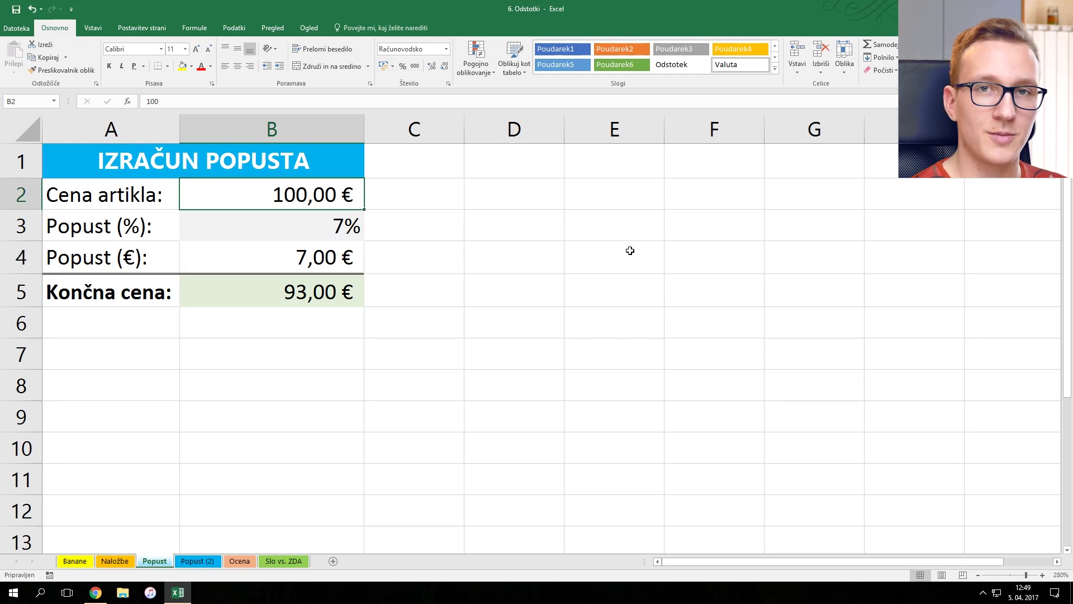
pyautogui.write('54')
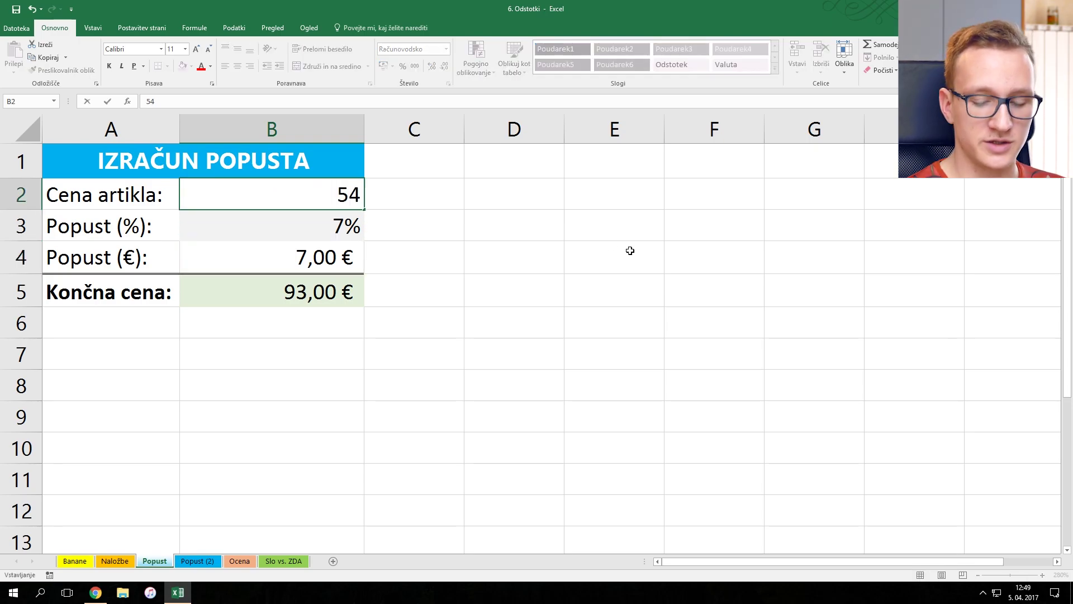
pyautogui.write(',87')
pyautogui.press('Return')
pyautogui.click(388, 231)
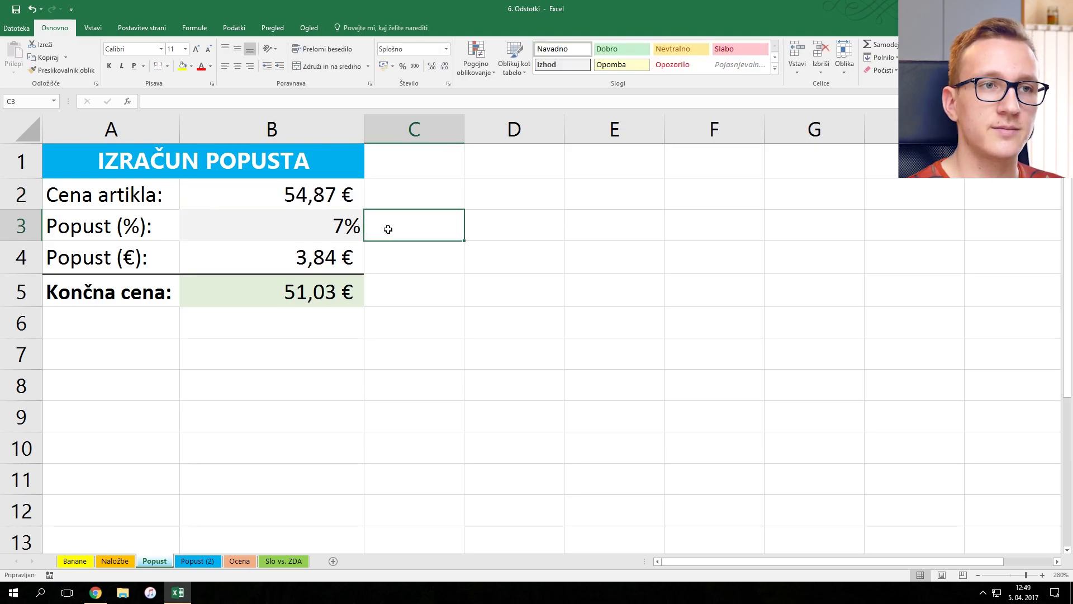
# Step: Cross-check the discount amount in the empty cell D3 with the manual calculation =54,87*0,07
pyautogui.click(314, 235)
pyautogui.click(531, 227)
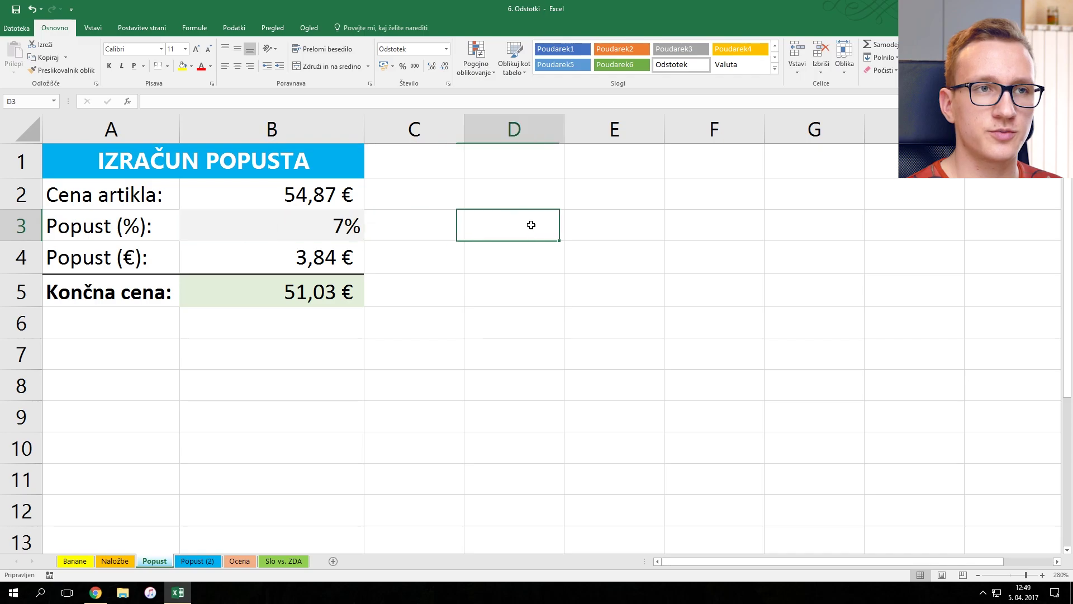
pyautogui.write('=')
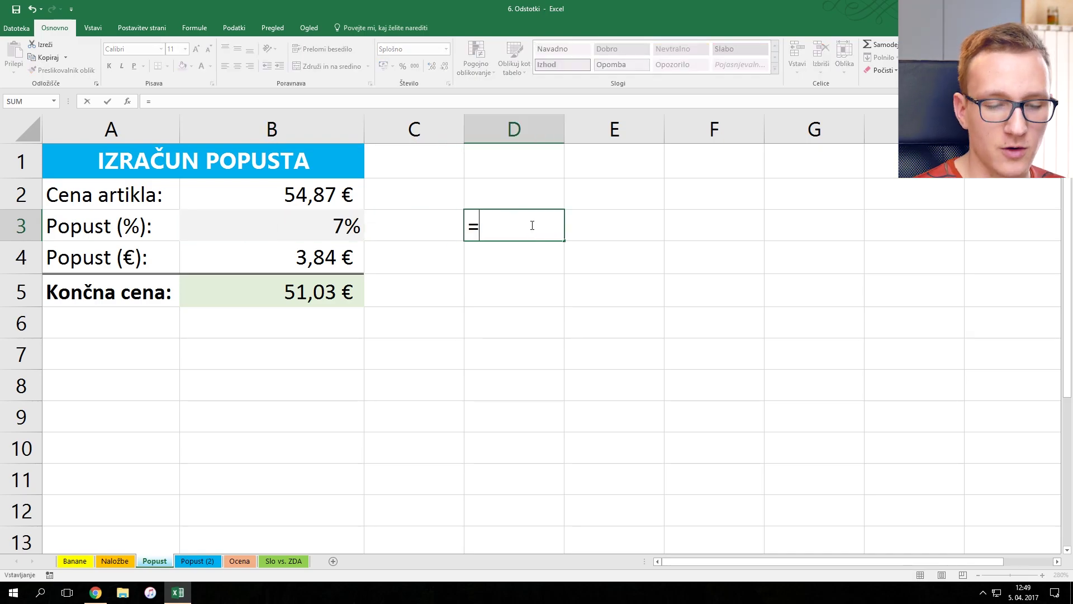
pyautogui.write('54,')
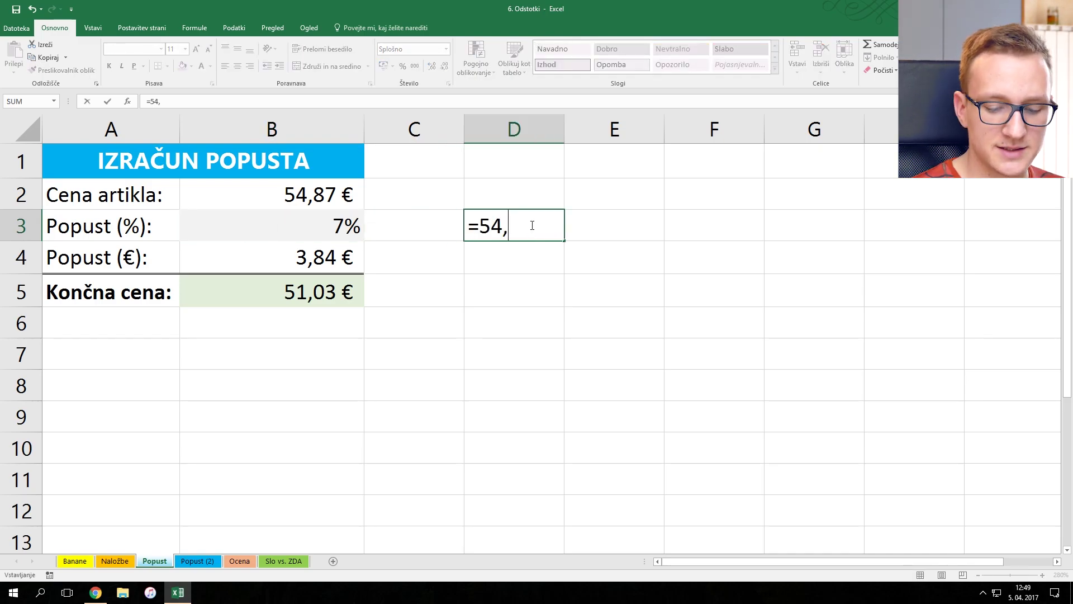
pyautogui.write('87*0,0')
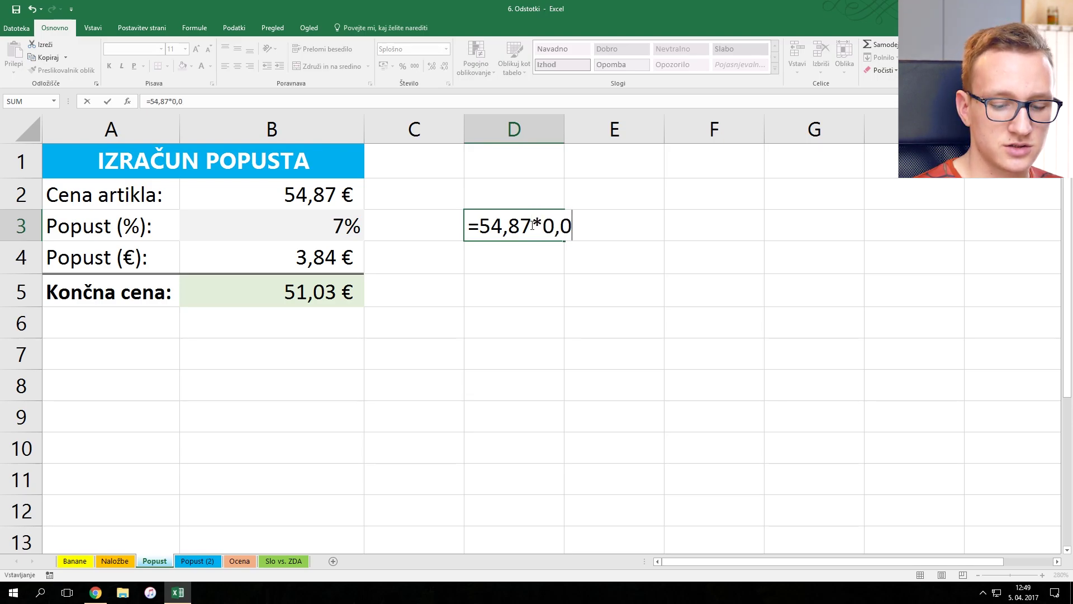
pyautogui.write('7')
pyautogui.press('Return')
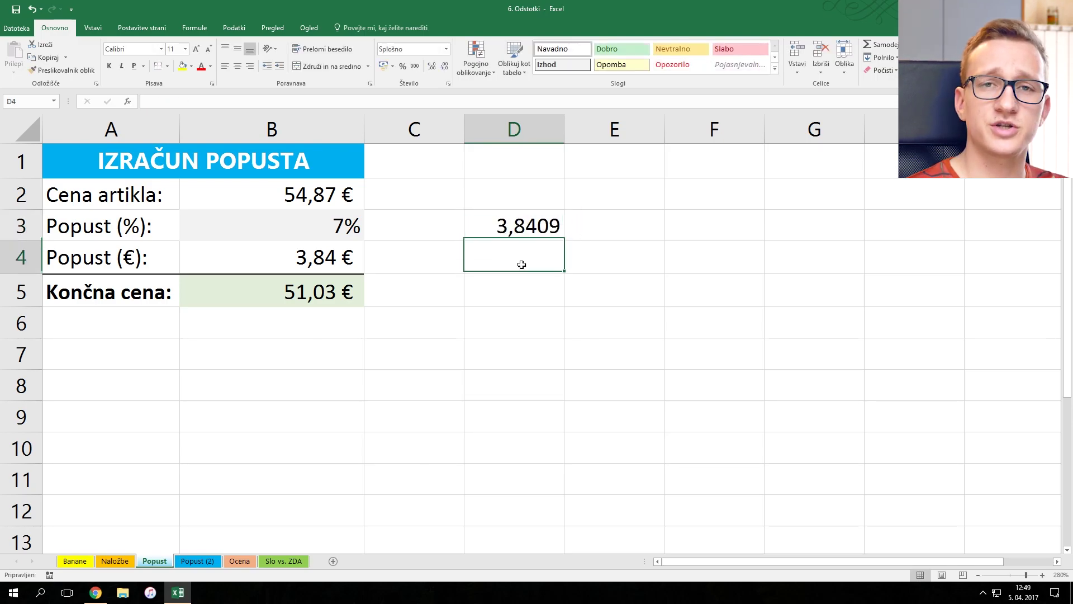
# Step: Delete the manual check calculation from D3 and return to the discount percentage cell B3
pyautogui.click(311, 295)
pyautogui.click(529, 229)
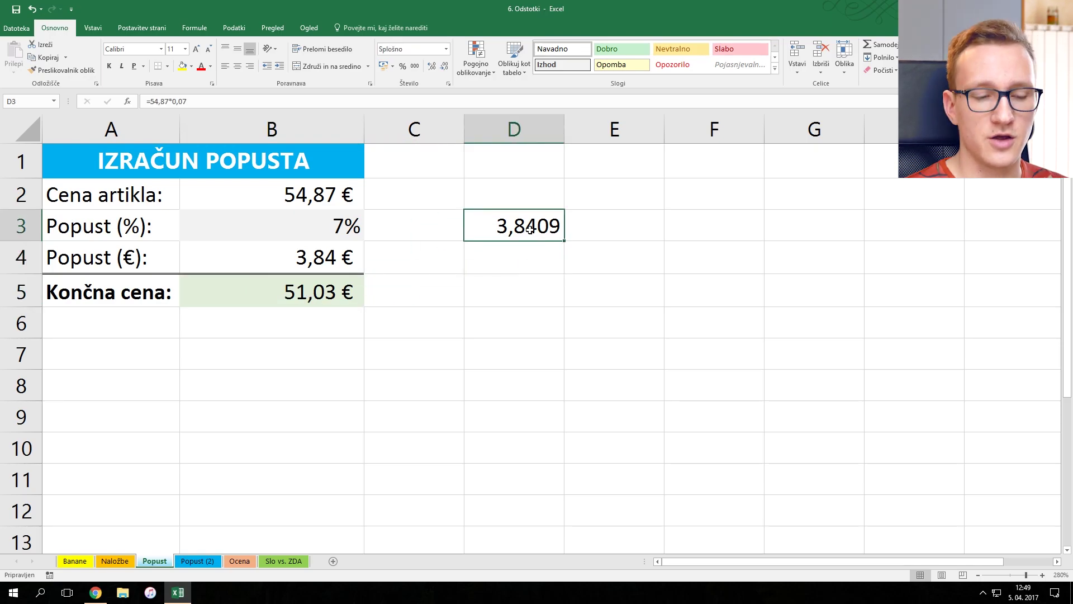
pyautogui.press('Delete')
pyautogui.click(412, 230)
pyautogui.click(330, 232)
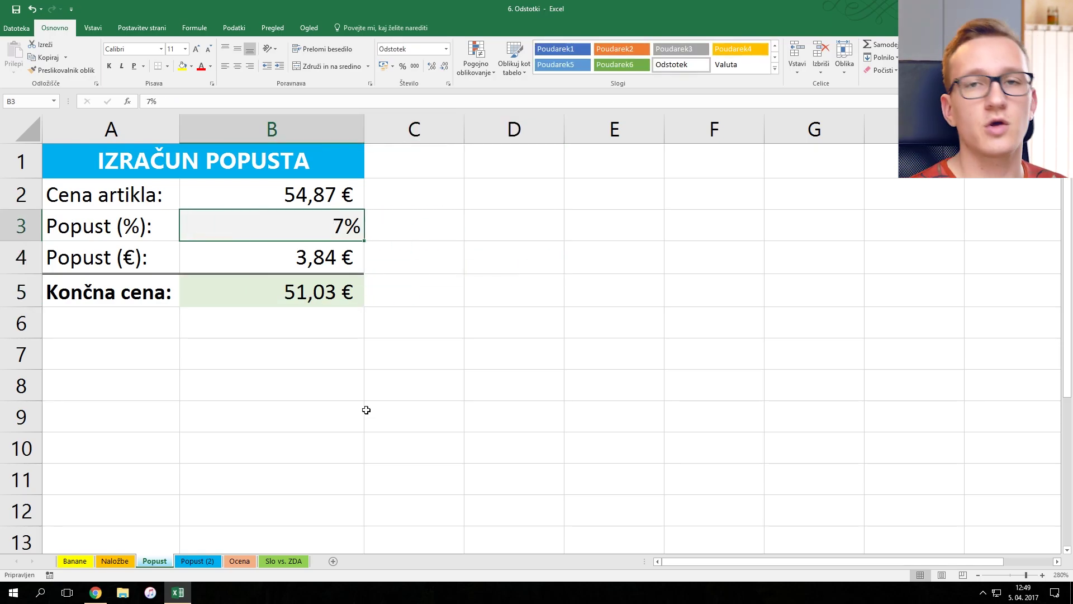
# Step: Switch to the Popust (2) sheet and format its discount percentage cell B3 as a percentage
pyautogui.click(196, 560)
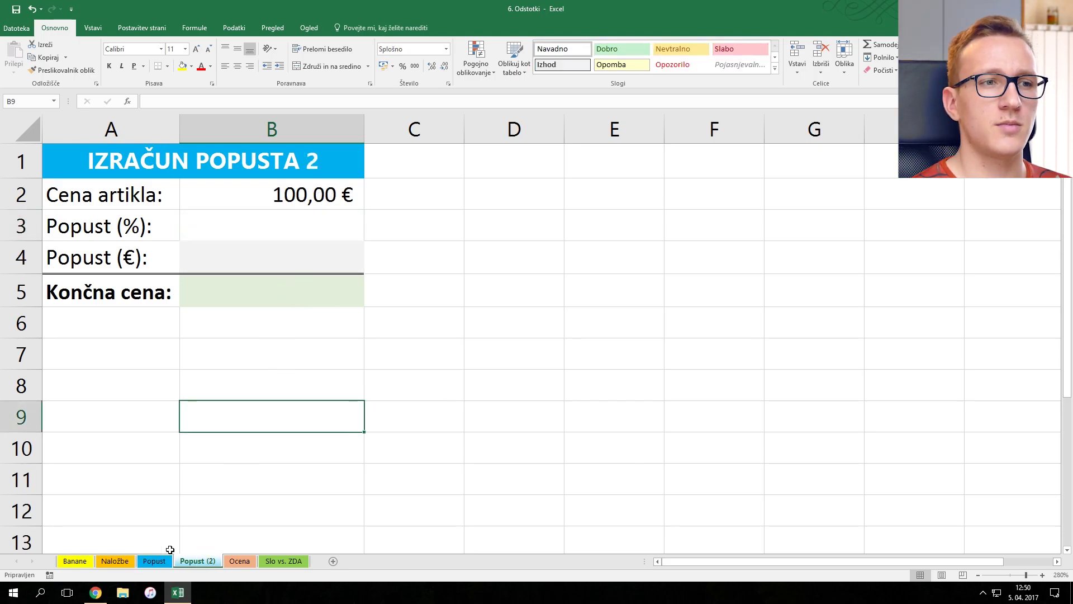
pyautogui.click(154, 561)
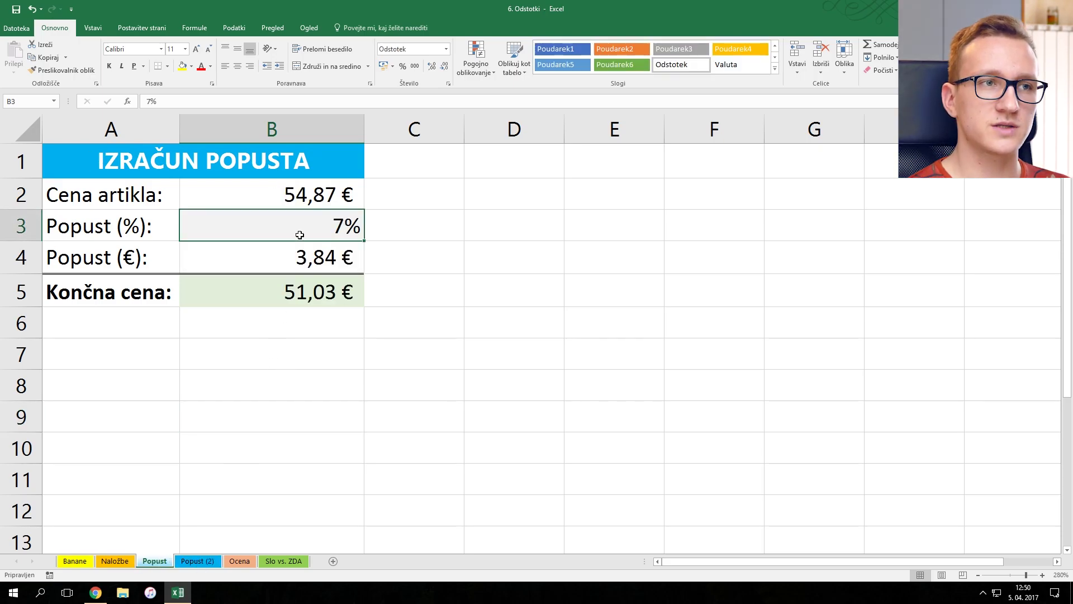
pyautogui.click(197, 561)
pyautogui.click(252, 259)
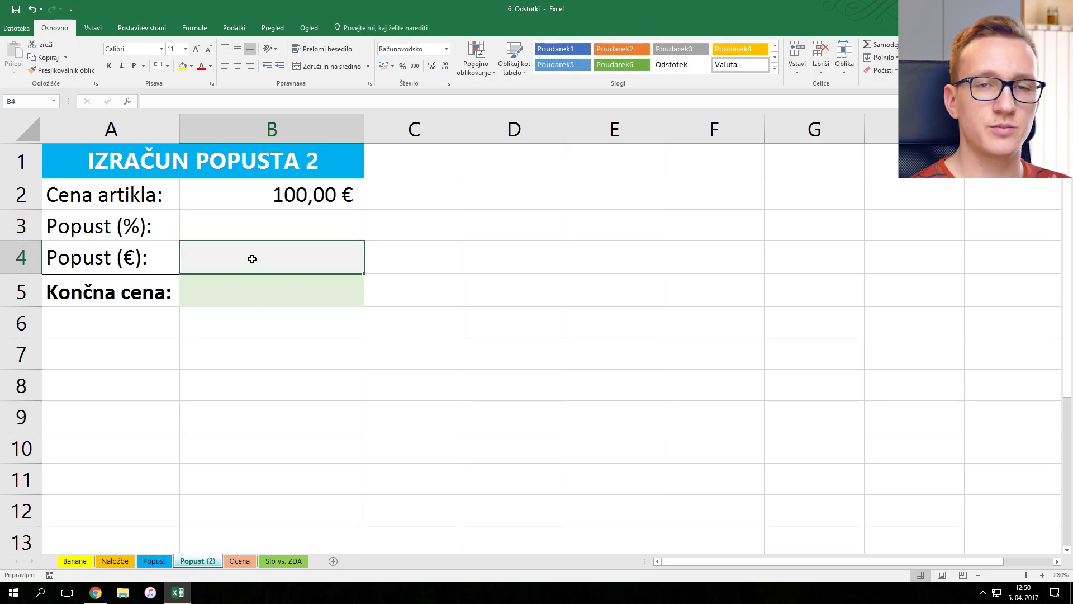
pyautogui.click(315, 230)
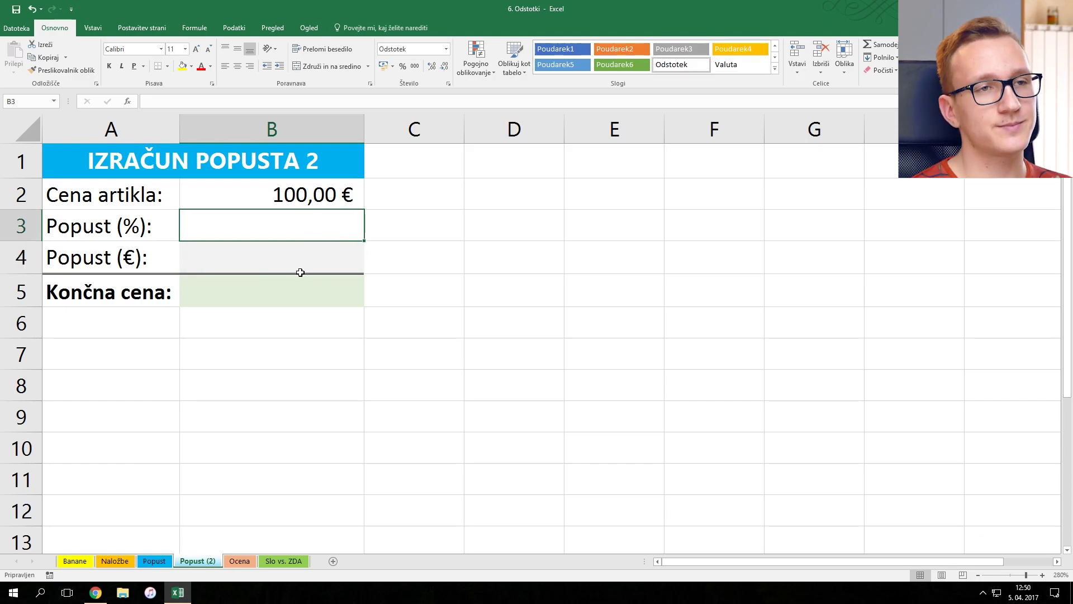
pyautogui.hotkey('ctrl', 'z')
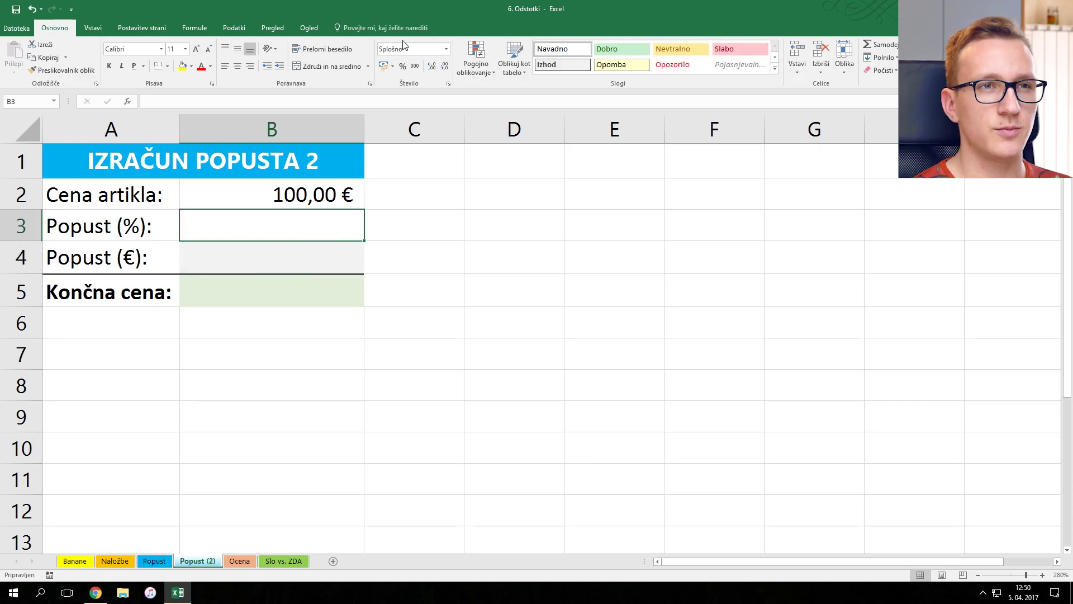
pyautogui.click(404, 70)
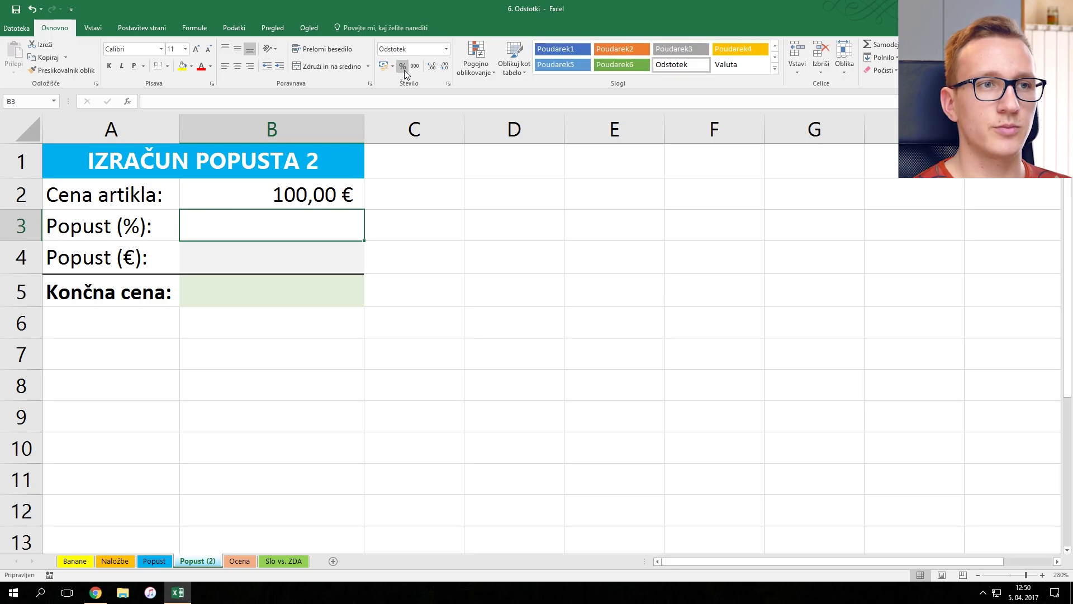
# Step: Enter a discount amount of 5 € in B4 of the Popust (2) sheet
pyautogui.click(222, 263)
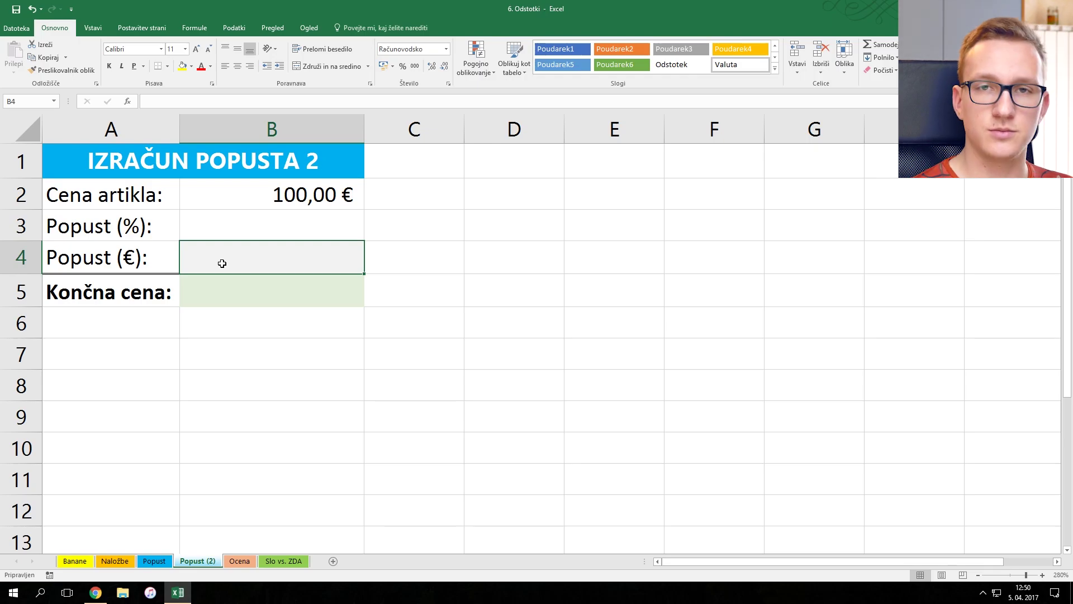
pyautogui.write('5')
pyautogui.press('Return')
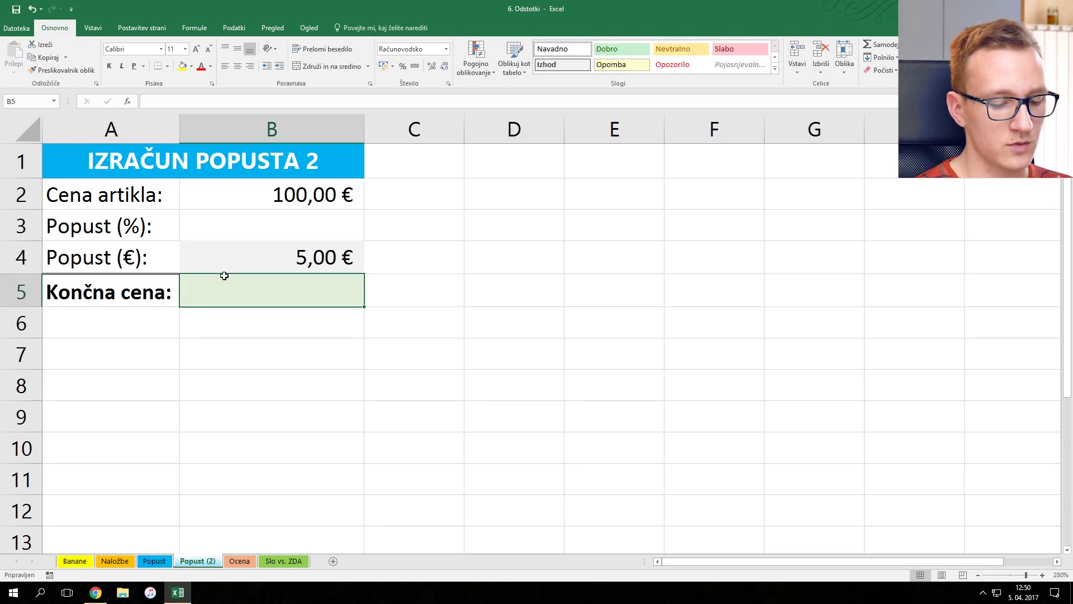
# Step: Calculate the final price in B5 of the Popust (2) sheet with the formula =B2-B4
pyautogui.write('=')
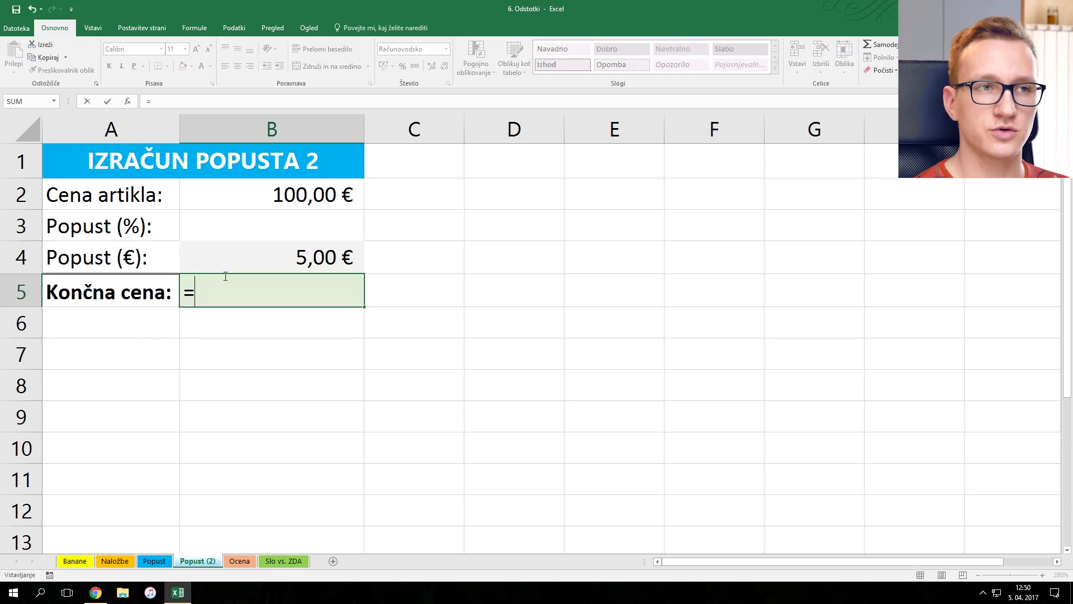
pyautogui.click(282, 193)
pyautogui.write('-')
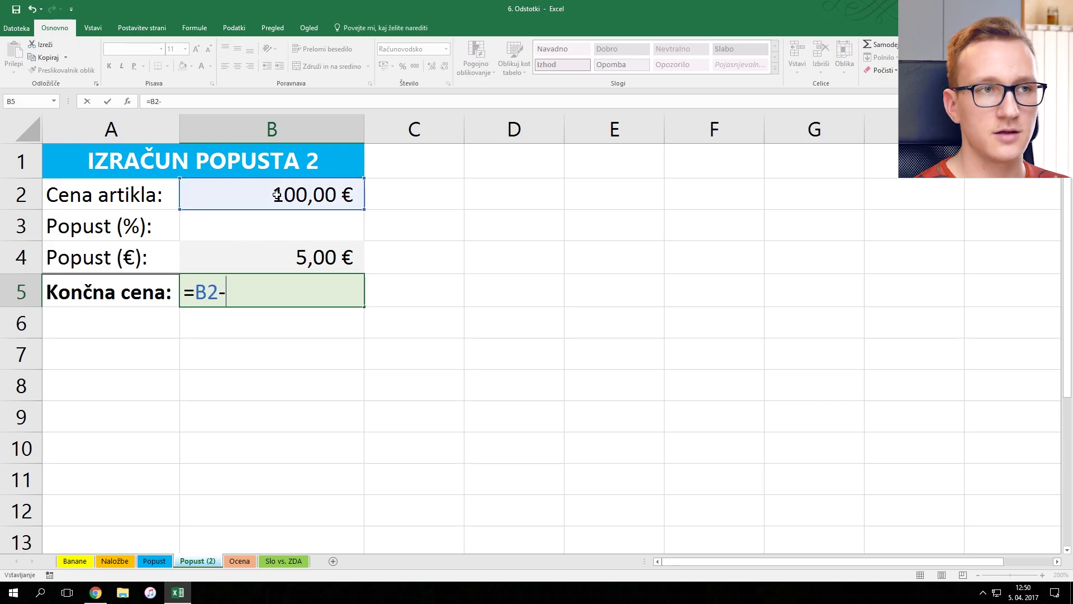
pyautogui.click(278, 252)
pyautogui.press('Return')
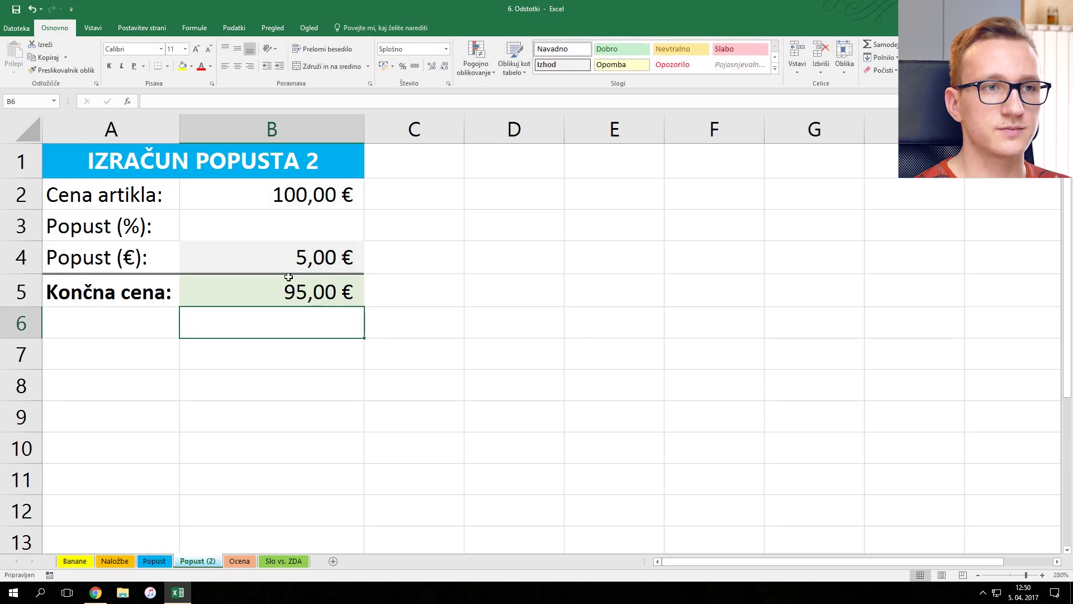
# Step: Calculate the discount percentage in B3 of the Popust (2) sheet with the formula =B2/B5
pyautogui.click(327, 217)
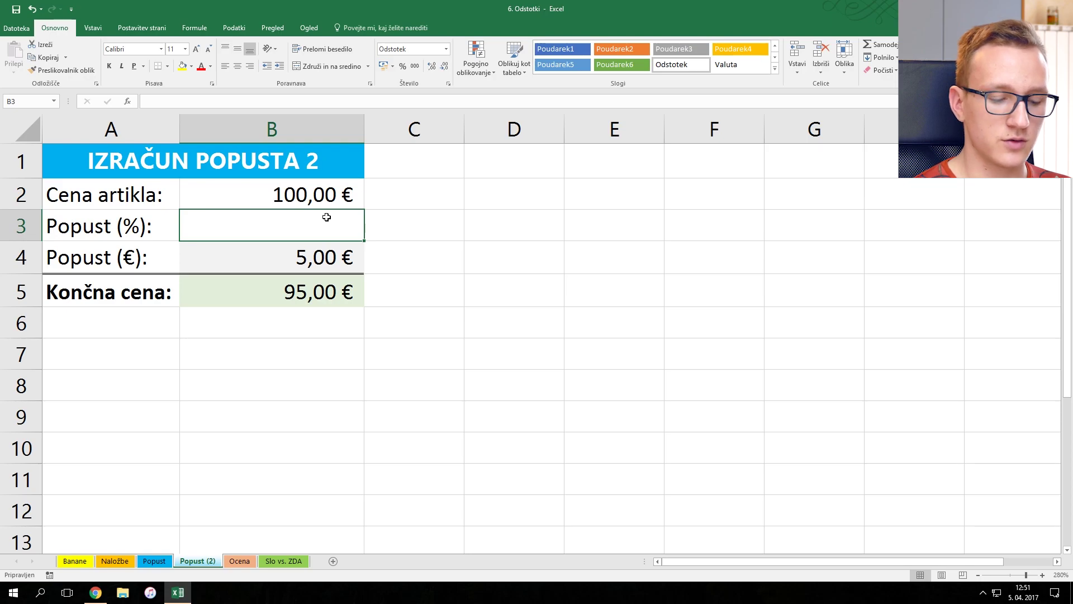
pyautogui.write('=')
pyautogui.click(300, 191)
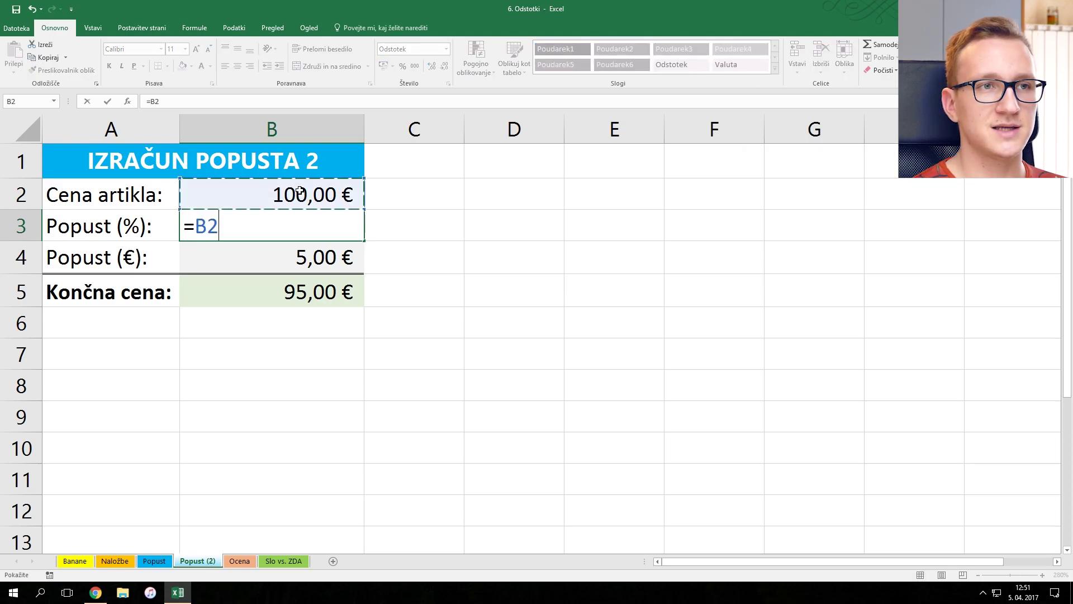
pyautogui.write('/')
pyautogui.click(321, 296)
pyautogui.press('Return')
pyautogui.press('Up')
pyautogui.press('Right')
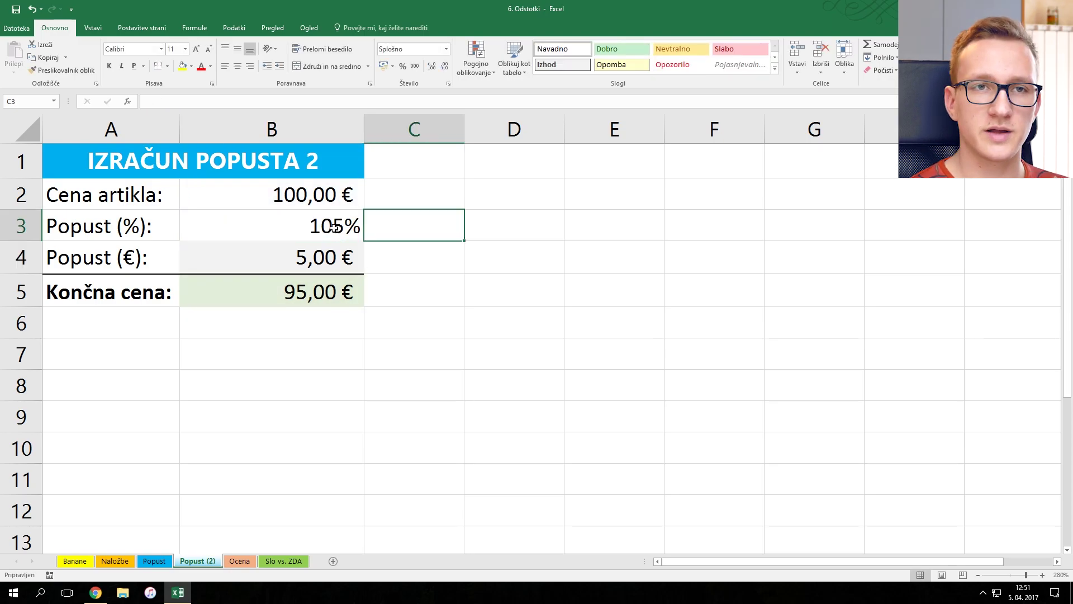
# Step: Extend the discount percentage formula in B3 to =B2/B5-1
pyautogui.doubleClick(333, 226)
pyautogui.write('-1')
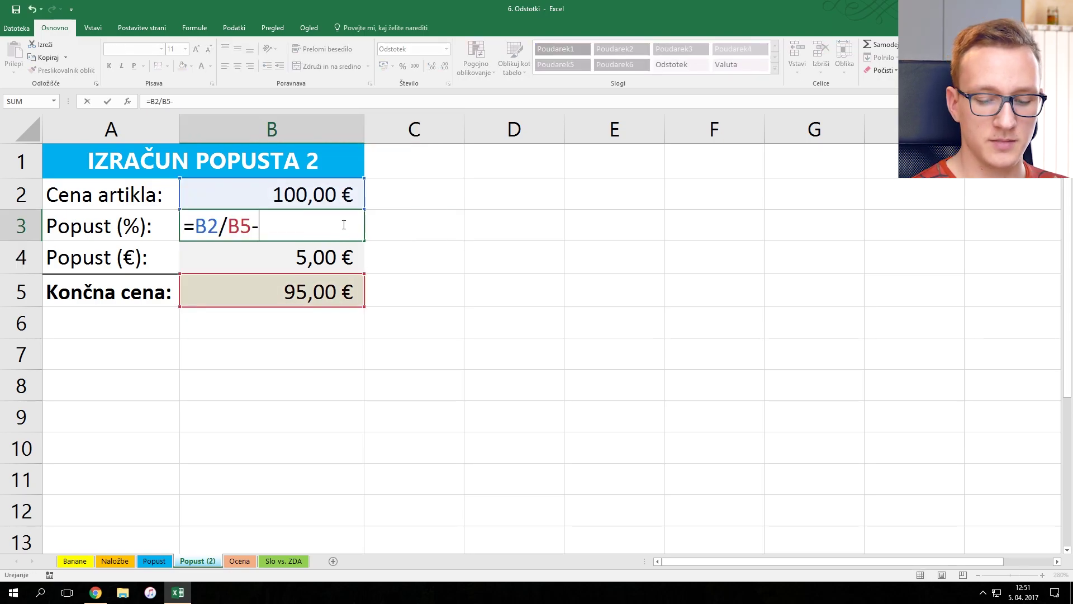
pyautogui.press('Return')
# Step: Set the discount amount in B4 to 2 € and the article price in B2 to 33,12 €
pyautogui.write('2')
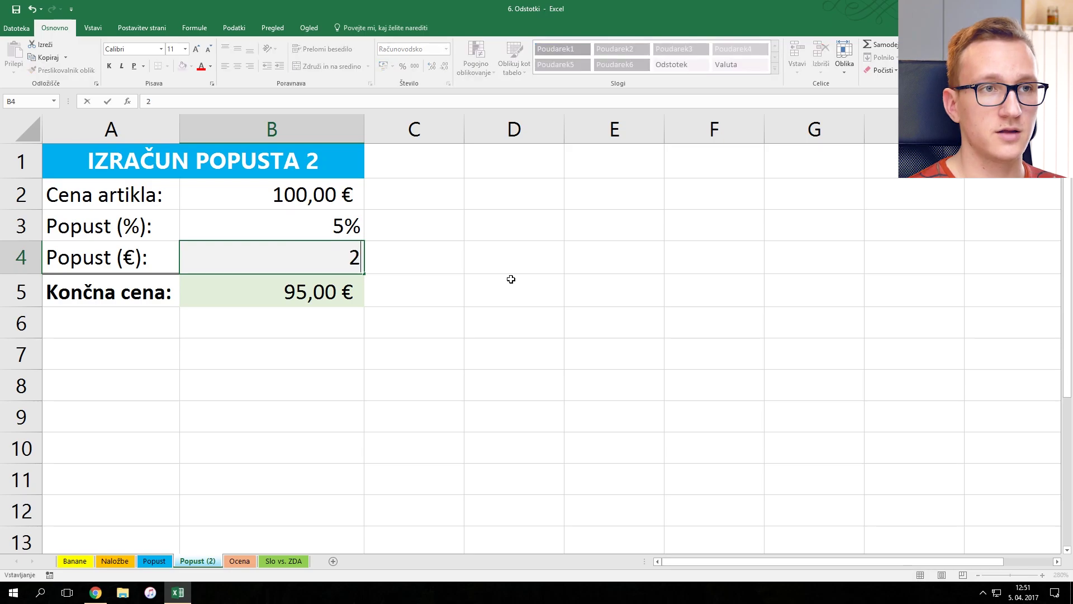
pyautogui.press('Return')
pyautogui.click(296, 230)
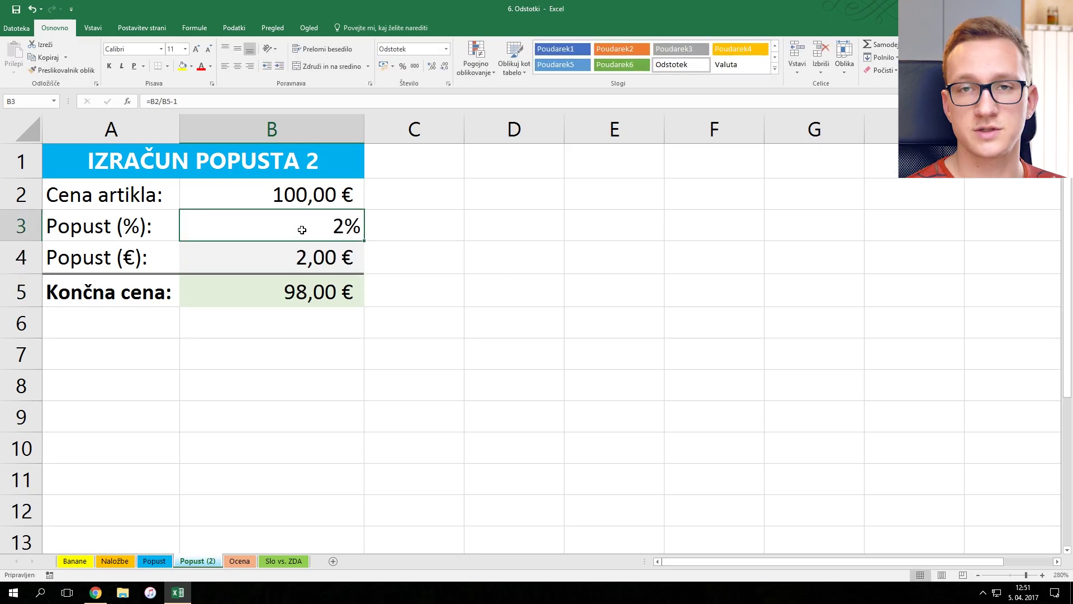
pyautogui.click(307, 199)
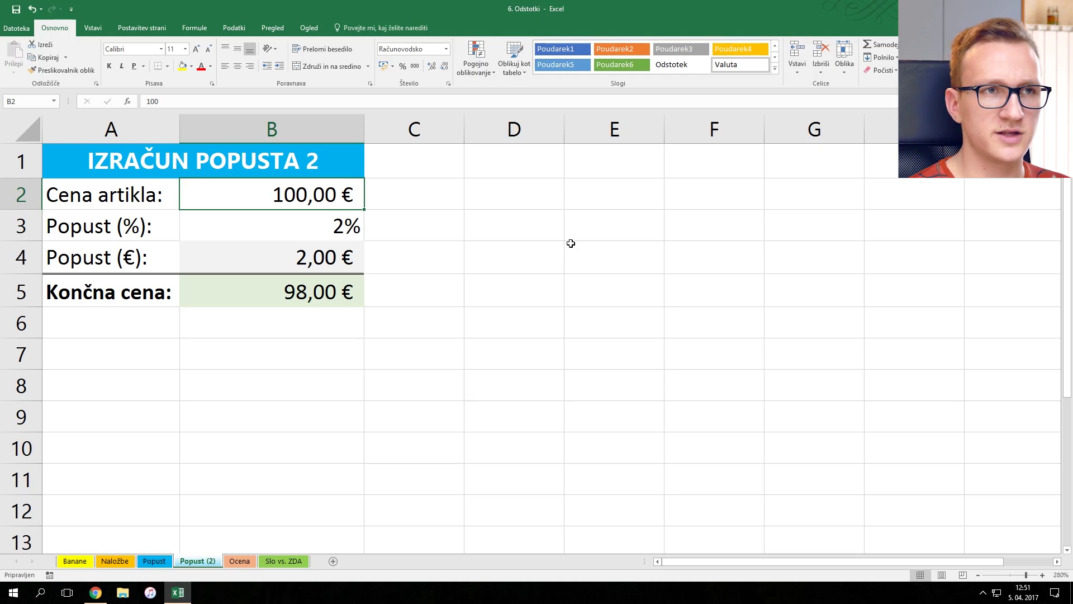
pyautogui.write('33,12')
pyautogui.press('Return')
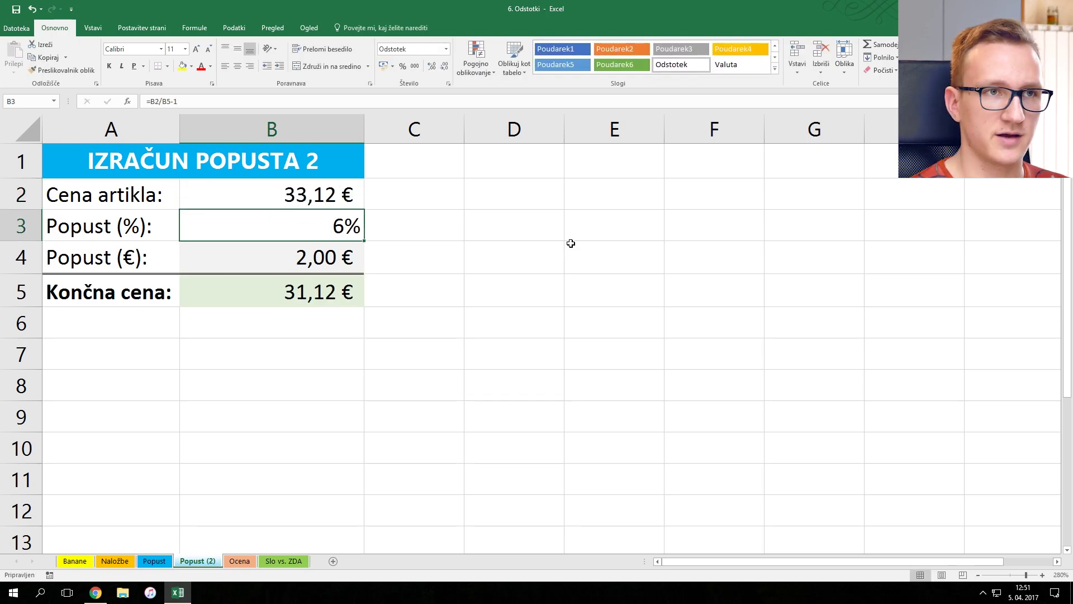
# Step: Set the discount amount in B4 to 1 € and return to the percentage cell B3
pyautogui.click(359, 255)
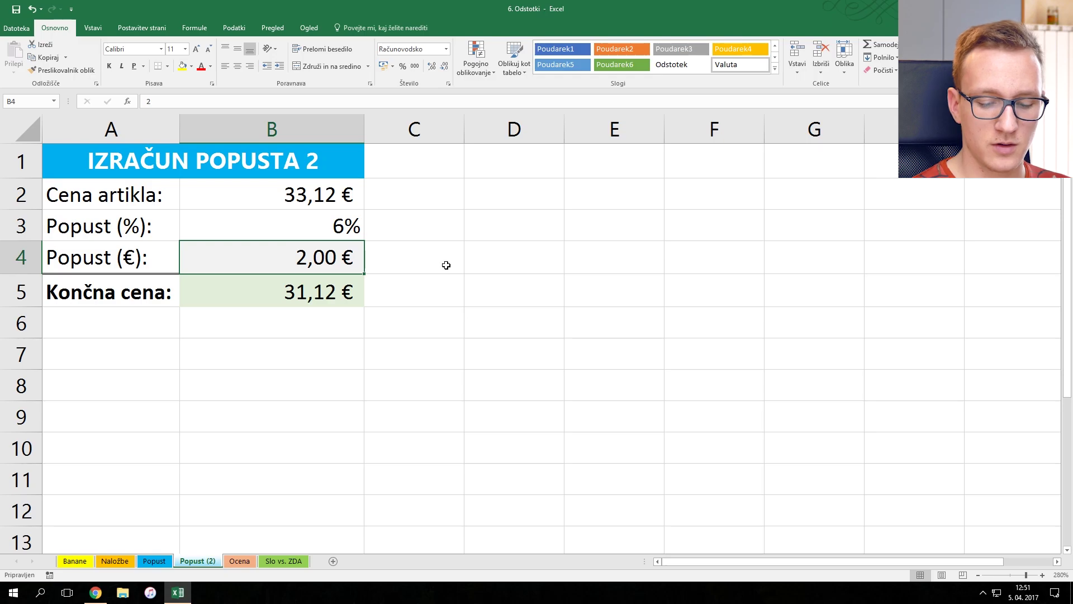
pyautogui.write('1')
pyautogui.press('Return')
pyautogui.press('Up')
pyautogui.press('Up')
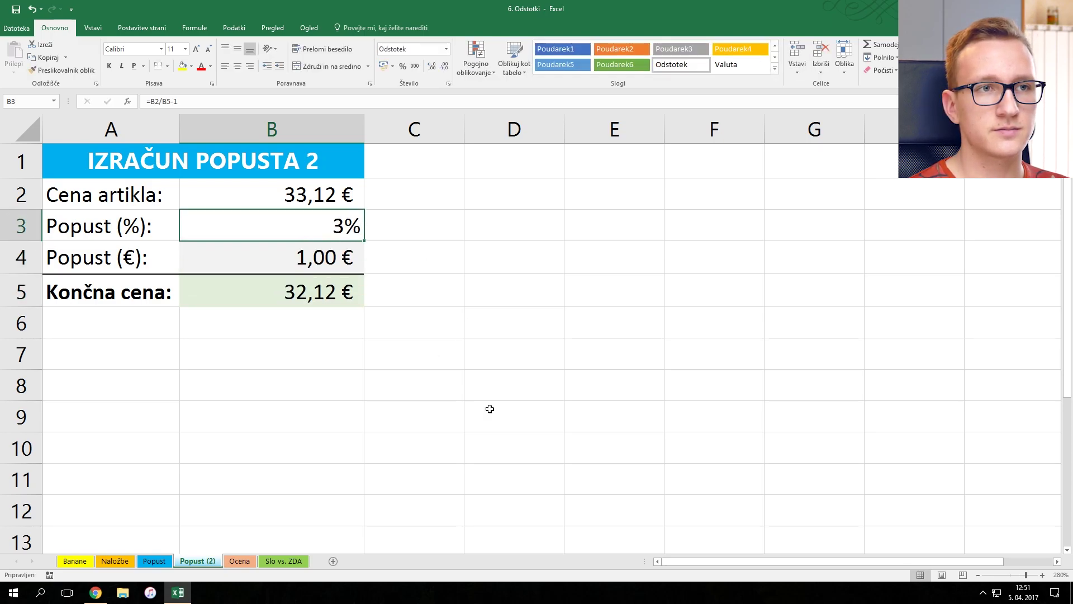
# Step: Increase the number of decimal places shown for the discount percentage in B3
pyautogui.click(430, 67)
pyautogui.click(430, 67)
pyautogui.click(431, 68)
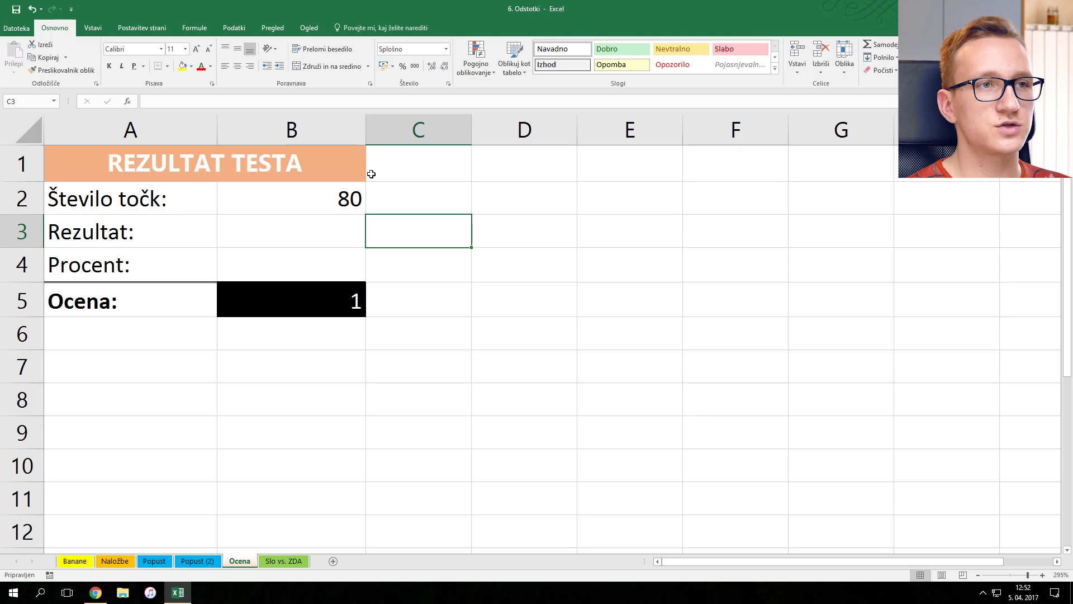
# Step: Enter a test result of 70 in B3 of the Ocena sheet and calculate the percentage in B4 with =B3/B2
pyautogui.click(333, 236)
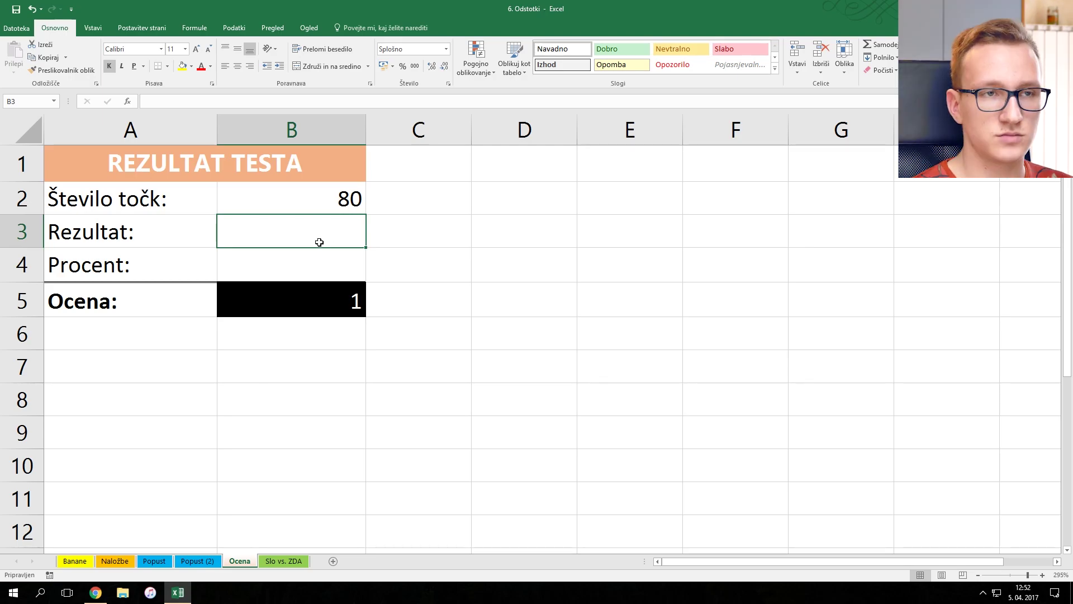
pyautogui.write('70')
pyautogui.press('Return')
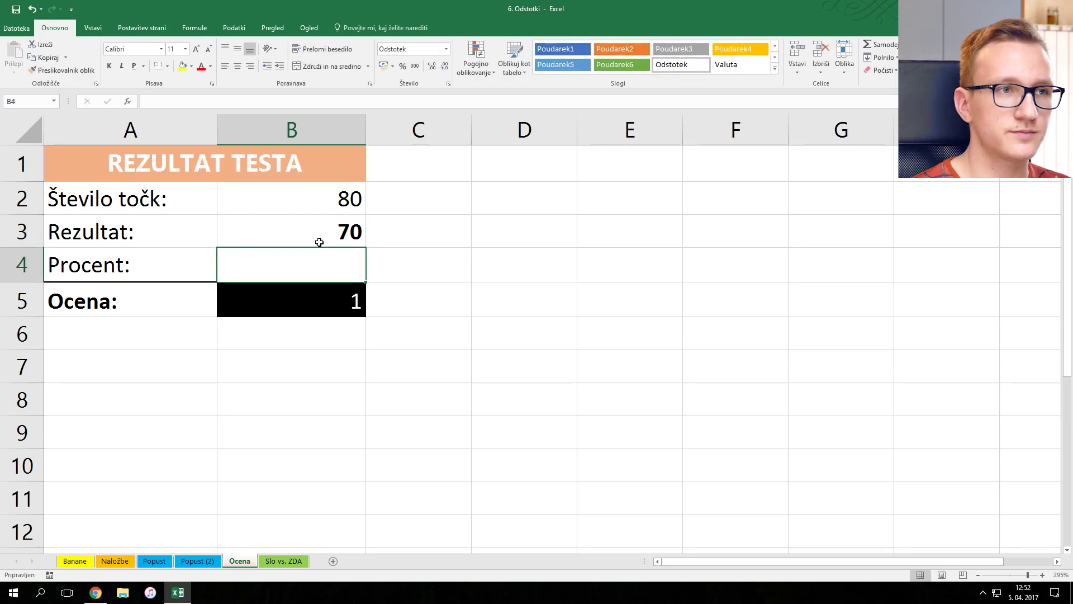
pyautogui.doubleClick(341, 269)
pyautogui.write('=')
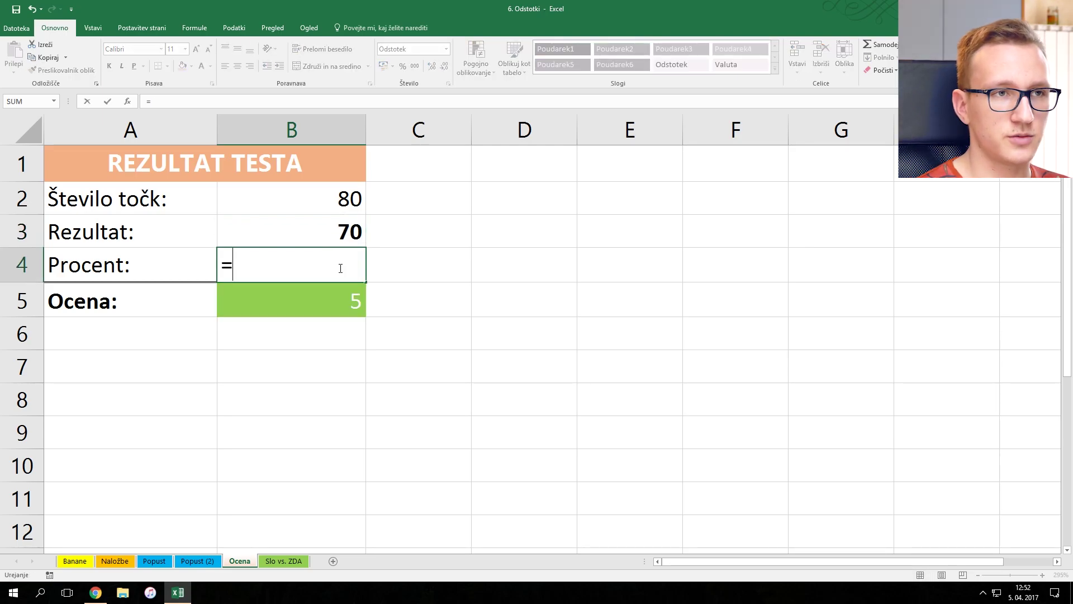
pyautogui.click(345, 230)
pyautogui.write('/')
pyautogui.click(351, 200)
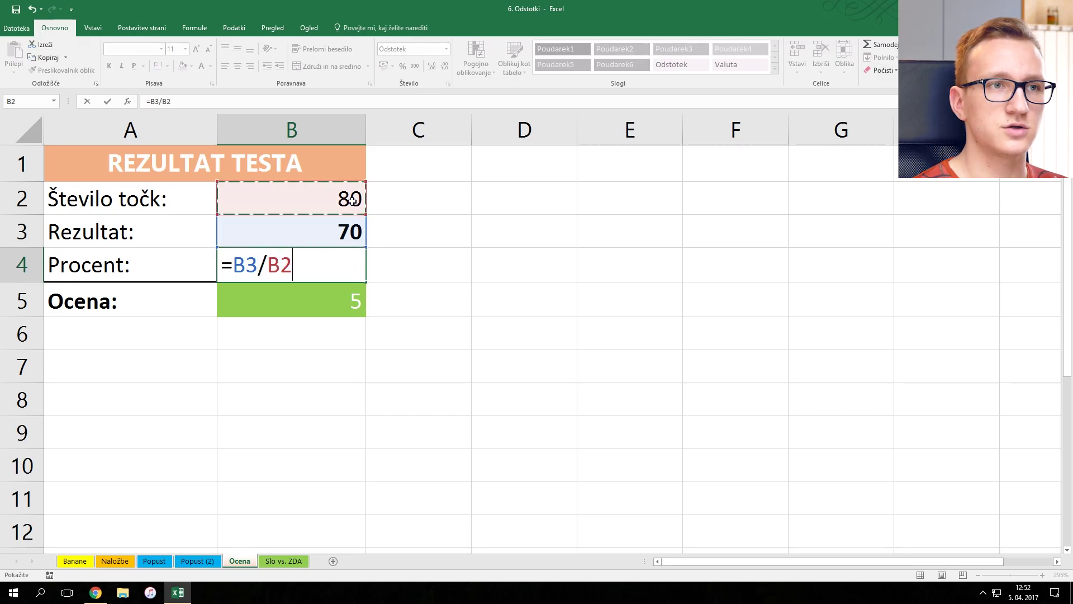
pyautogui.press('Return')
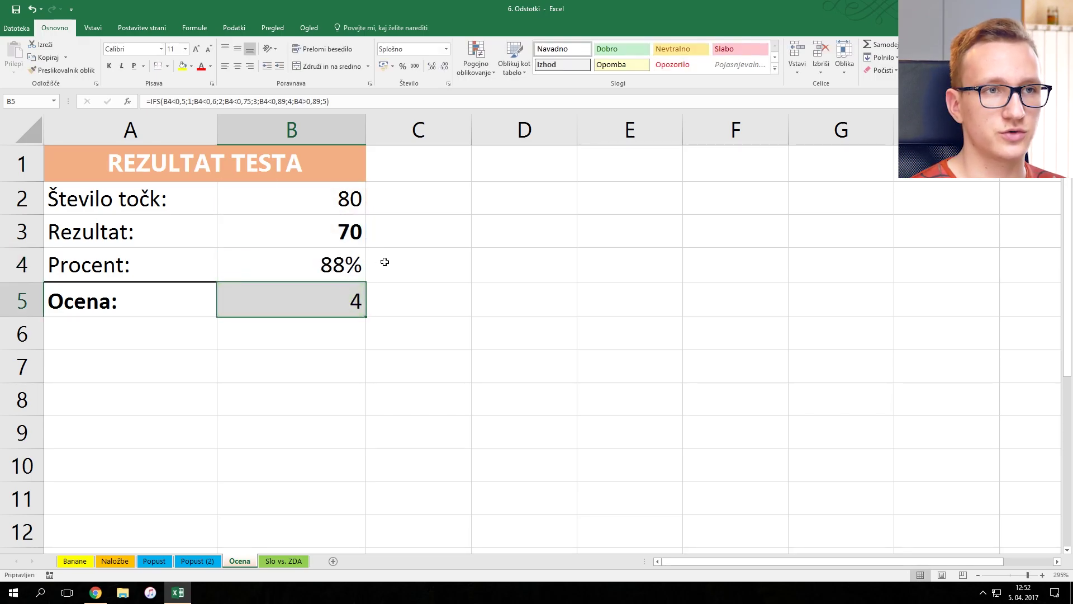
# Step: Test the grade calculation by entering results of 80, 50, 40 and 30 in B3 one after another
pyautogui.click(384, 262)
pyautogui.press('Up')
pyautogui.press('Left')
pyautogui.write('80')
pyautogui.press('Return')
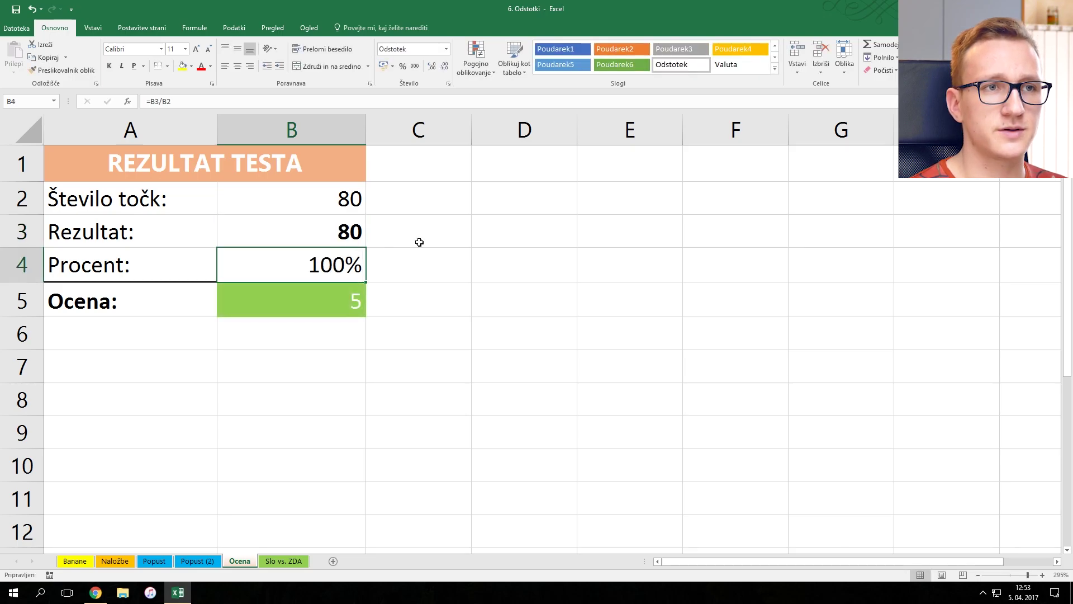
pyautogui.click(300, 225)
pyautogui.write('50')
pyautogui.press('Return')
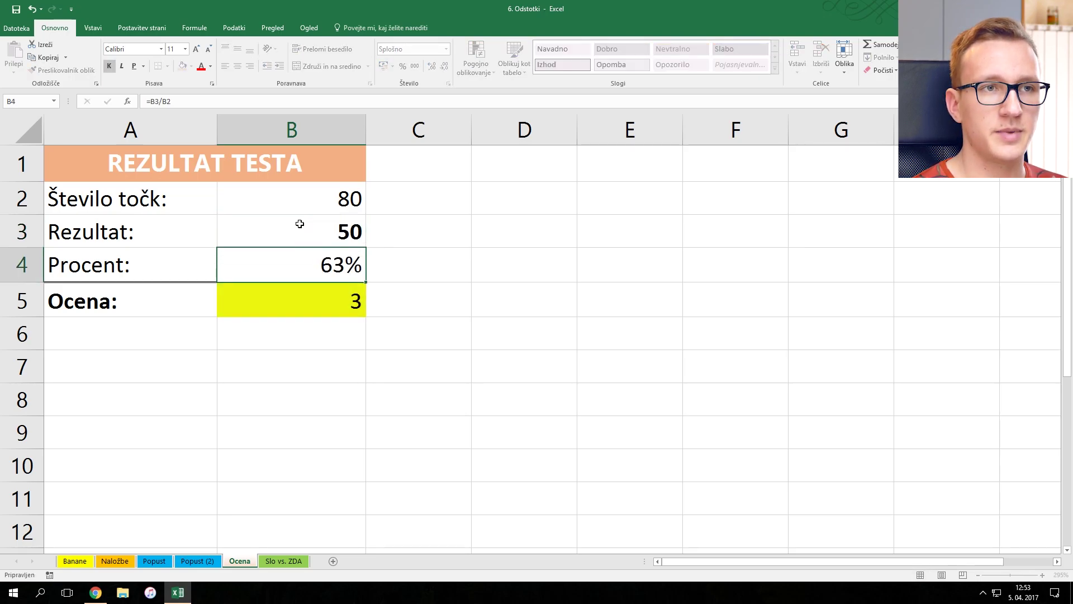
pyautogui.click(326, 233)
pyautogui.write('40')
pyautogui.press('Return')
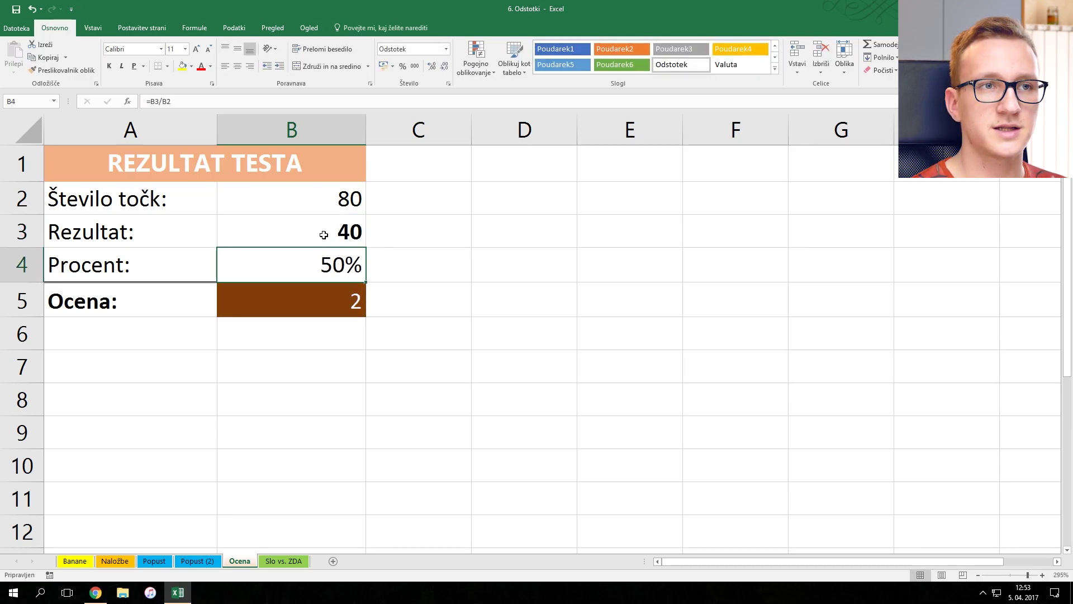
pyautogui.press('Up')
pyautogui.write('30')
pyautogui.press('Return')
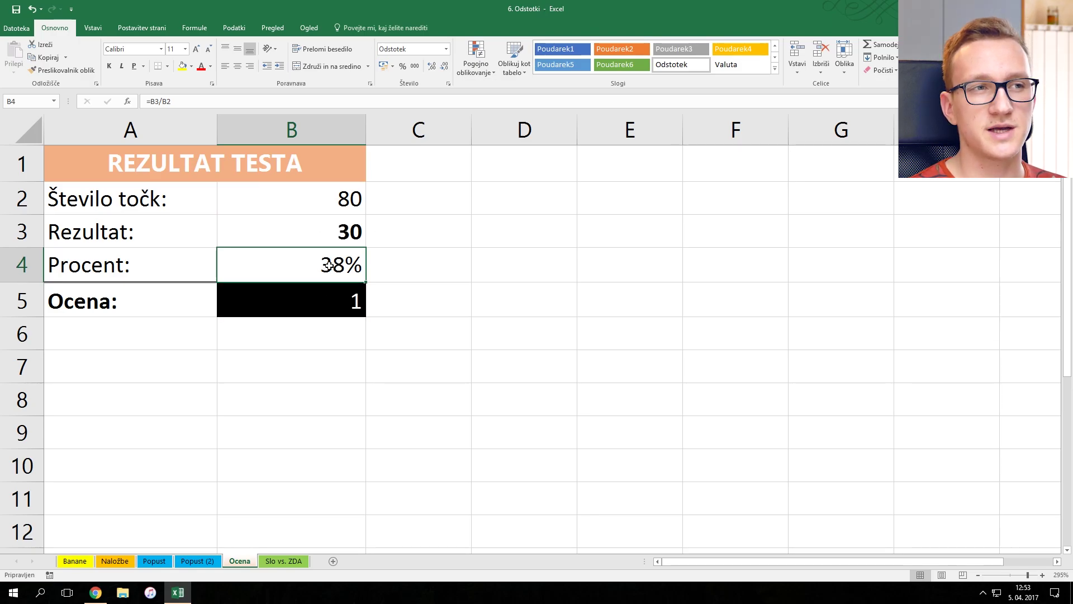
pyautogui.click(345, 304)
pyautogui.click(405, 290)
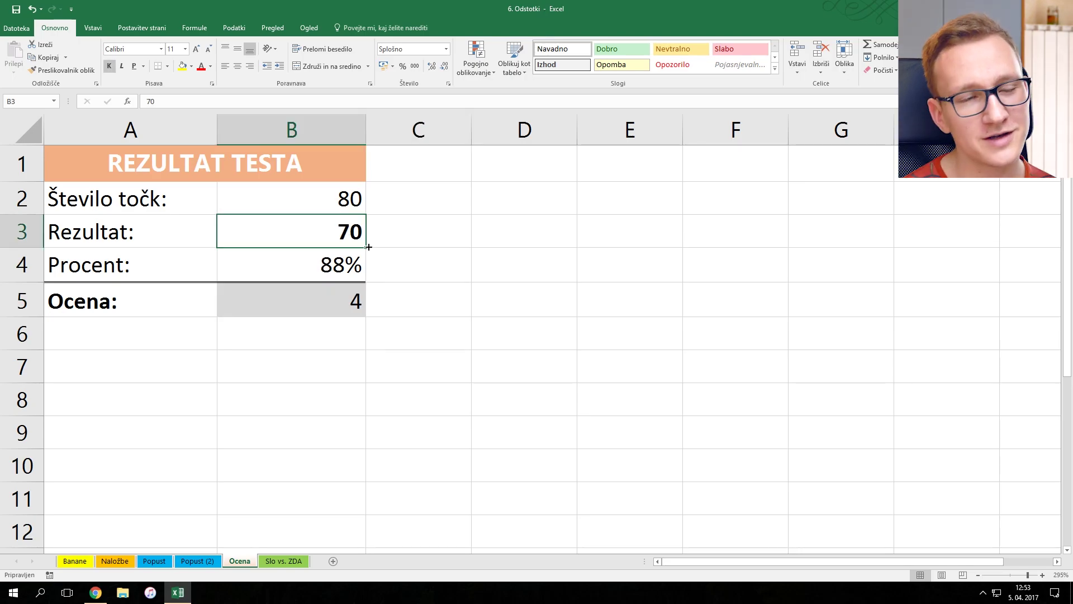
# Step: Set the test result in B3 of the Ocena sheet to 80
pyautogui.write('80')
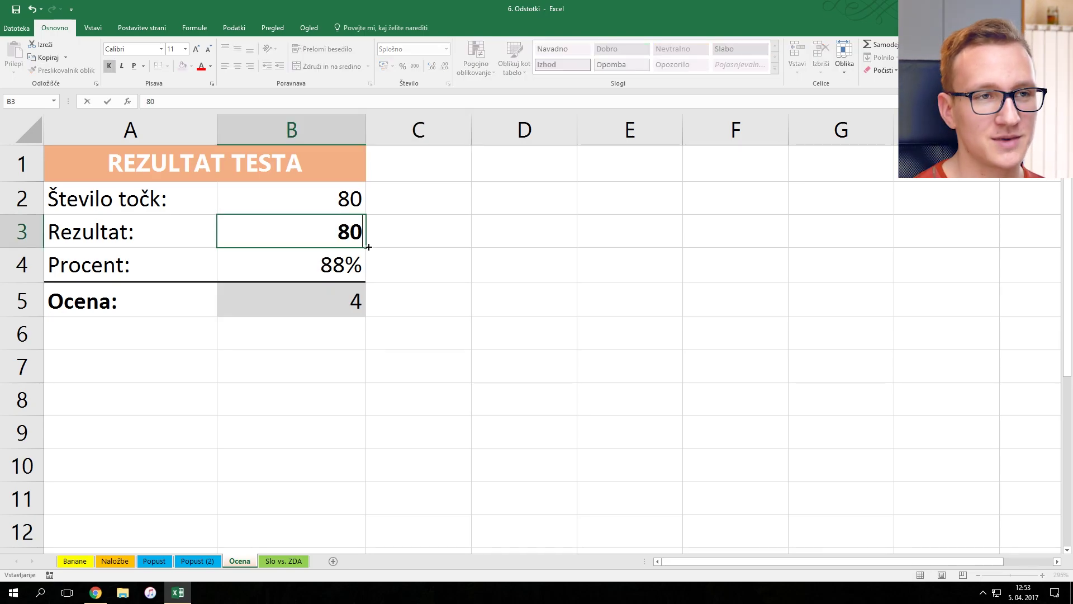
pyautogui.press('Return')
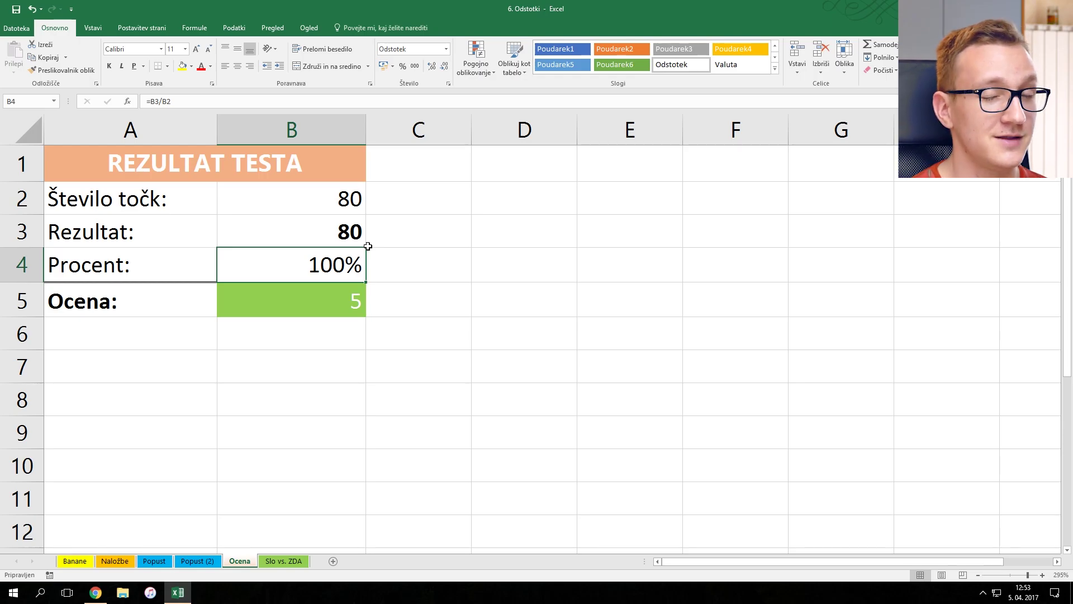
# Step: Switch to the Slo vs. ZDA sheet and calculate the price ratio of the cheap restaurant meal in D3 with =B3/C3
pyautogui.hotkey('ctrl', 'pagedown')
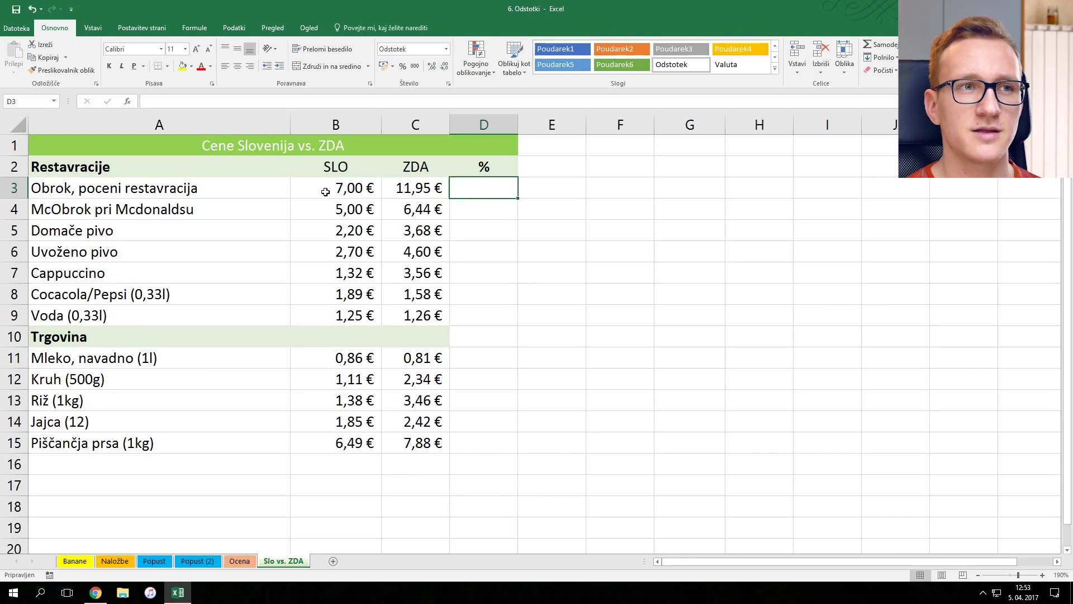
pyautogui.click(246, 144)
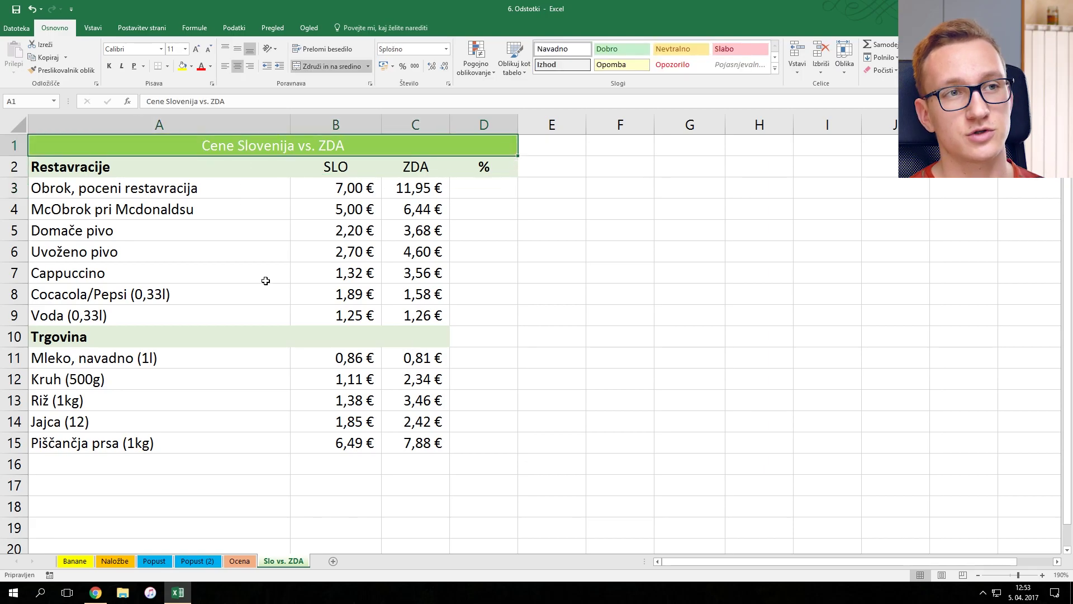
pyautogui.click(459, 193)
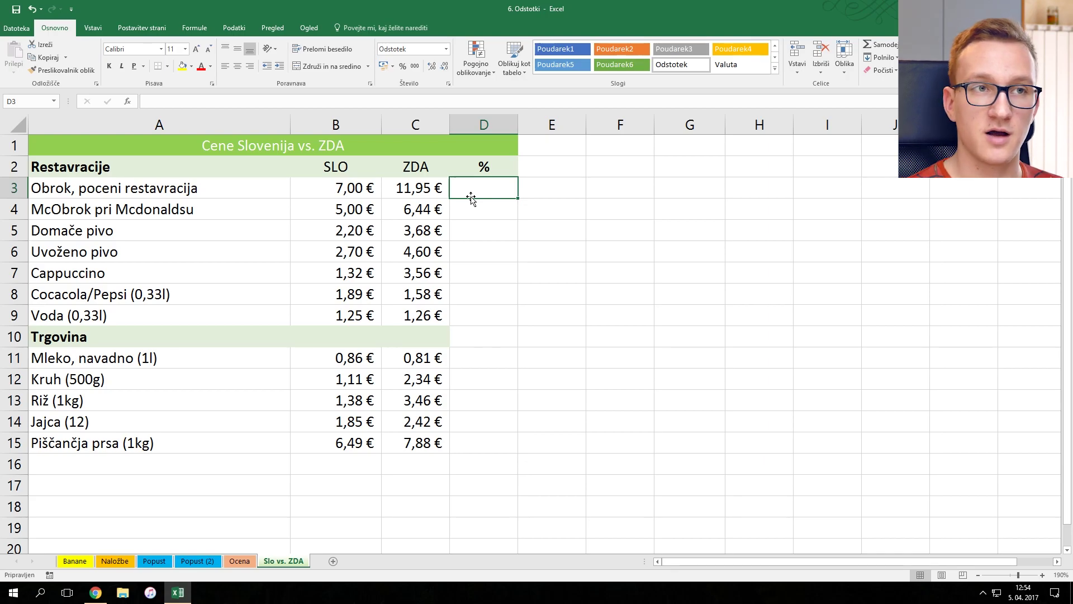
pyautogui.write('=')
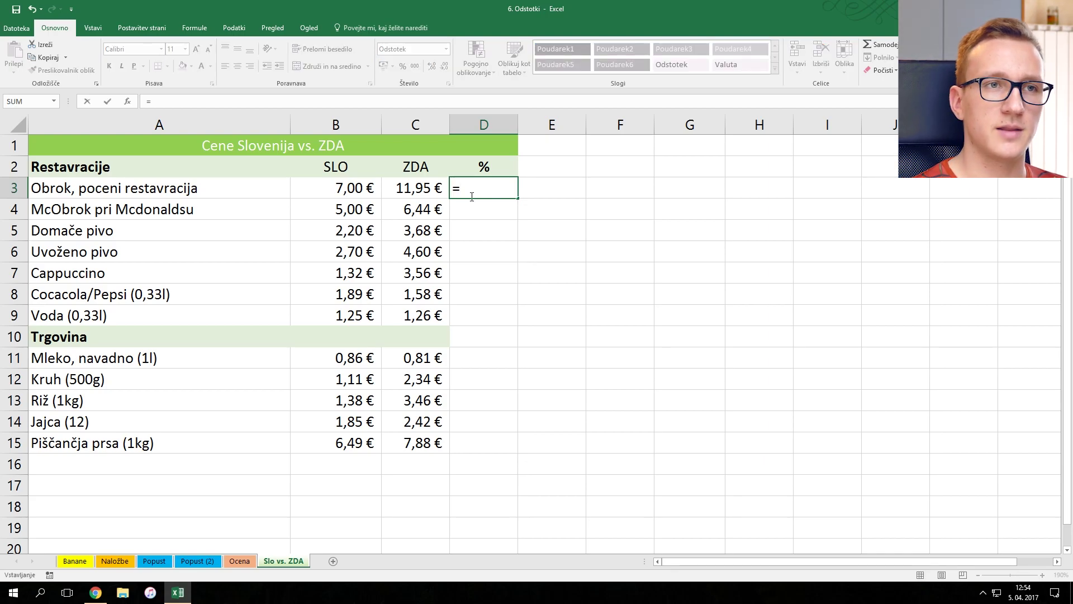
pyautogui.click(358, 188)
pyautogui.write('/')
pyautogui.click(427, 186)
pyautogui.press('Return')
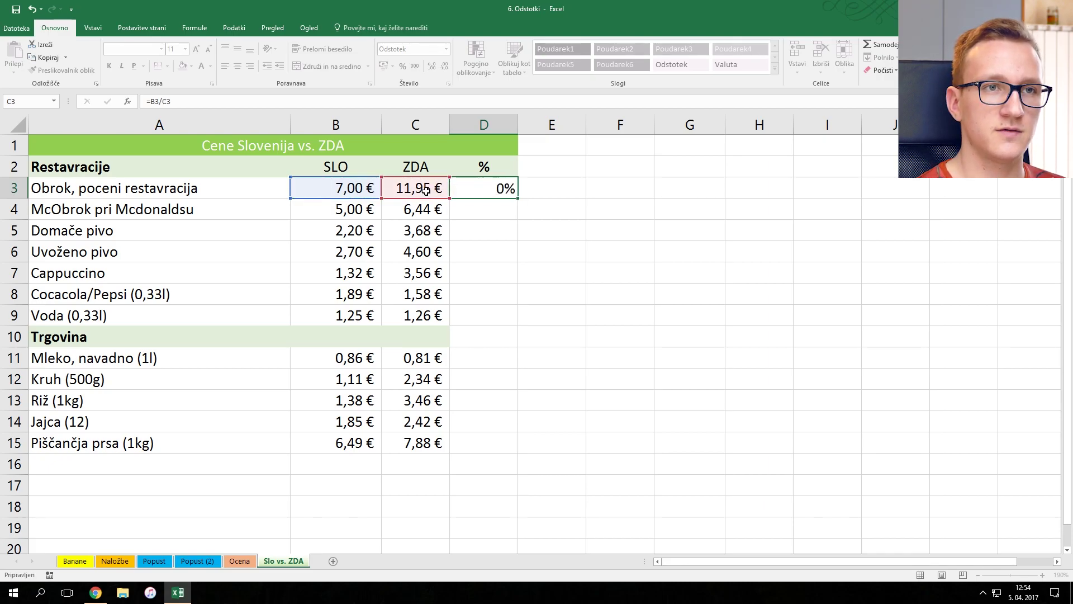
pyautogui.click(495, 188)
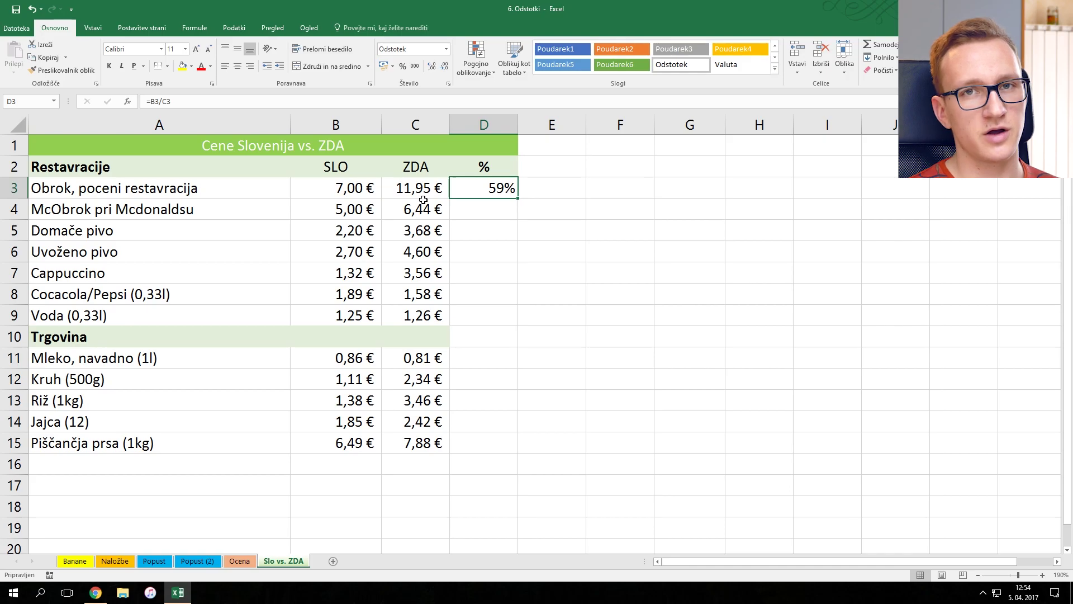
# Step: Add a check calculation in F3 that multiplies the ZDA price by the percentage with =C3*D3
pyautogui.click(602, 189)
pyautogui.write('=')
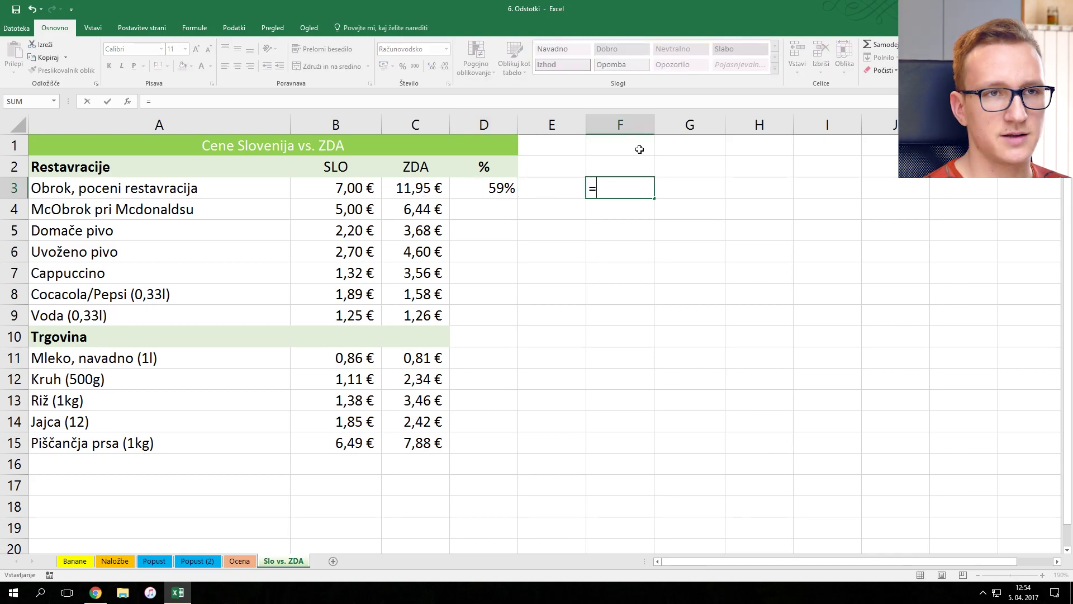
pyautogui.click(418, 193)
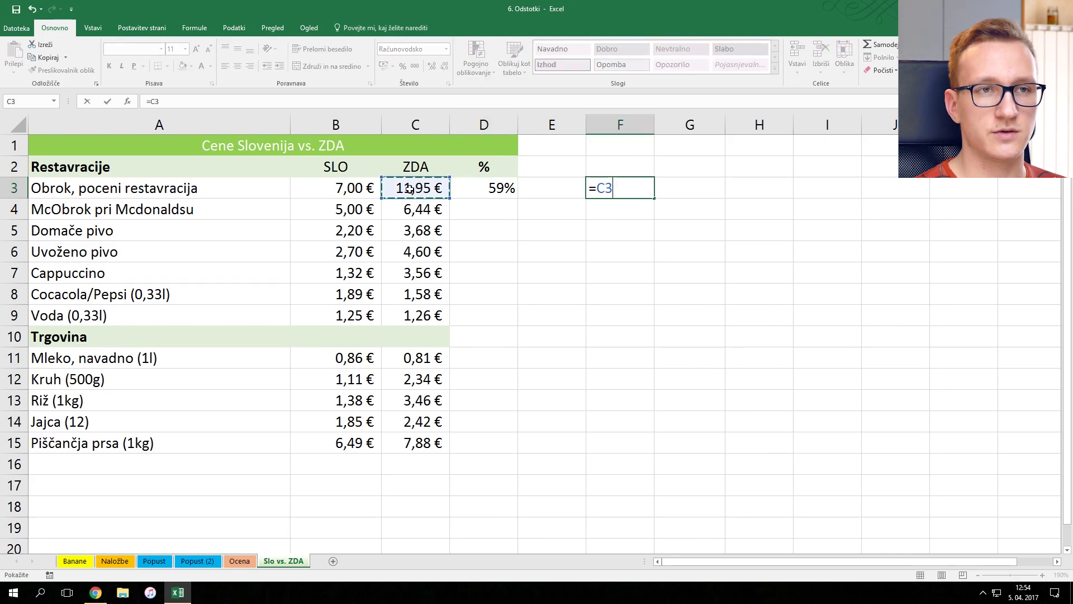
pyautogui.write('*')
pyautogui.click(489, 188)
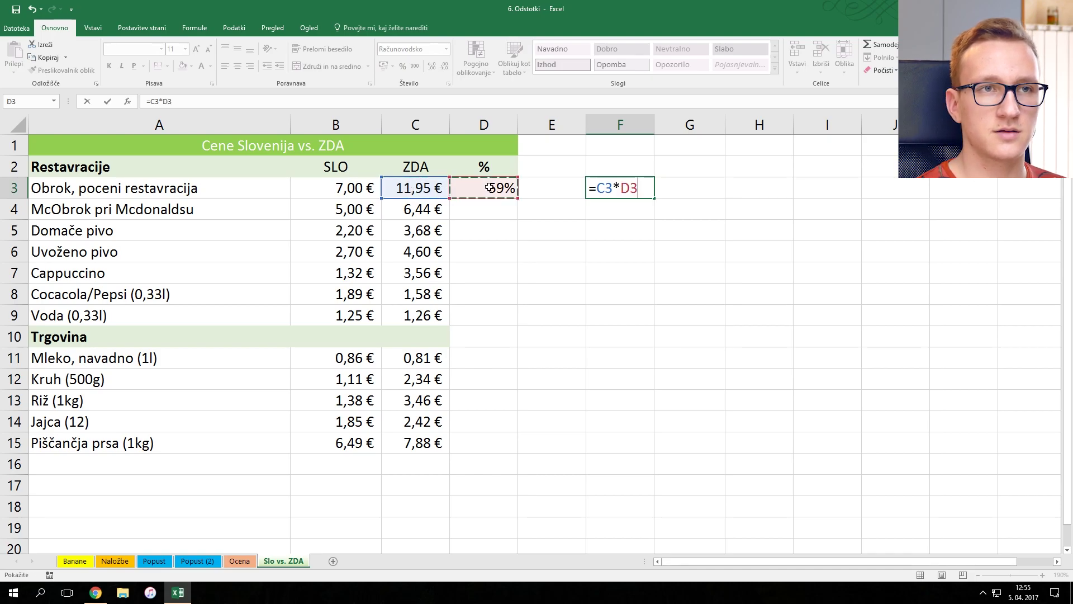
pyautogui.press('Return')
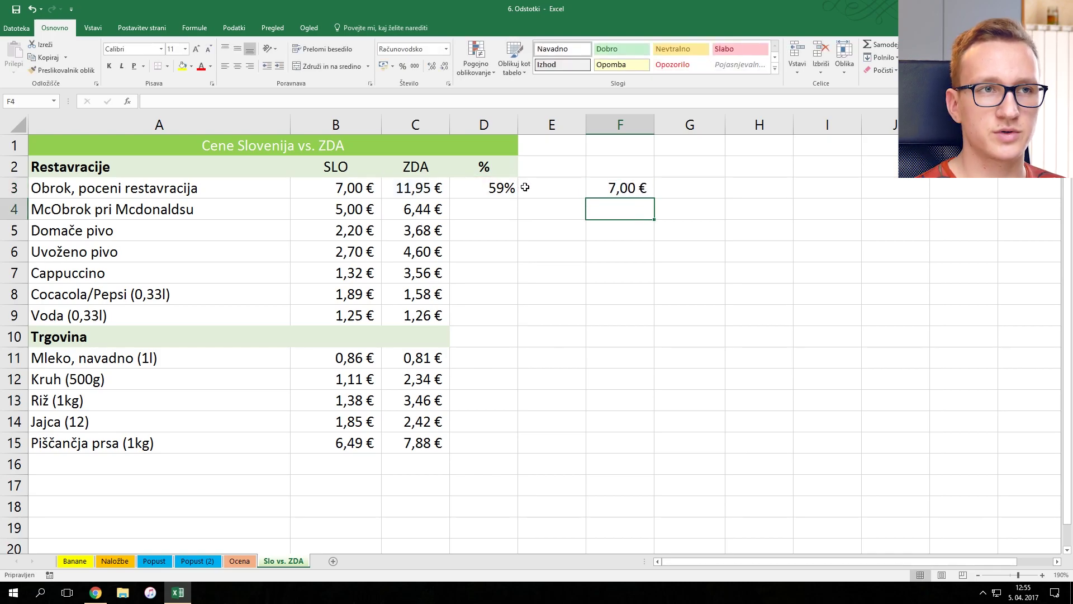
pyautogui.click(617, 194)
# Step: Fill the percentage formula from D3 down to D15 and clear it from D10 in the Trgovina heading row
pyautogui.click(492, 188)
pyautogui.moveTo(518, 198); pyautogui.dragTo(517, 453)
pyautogui.click(474, 332)
pyautogui.press('Delete')
pyautogui.click(588, 335)
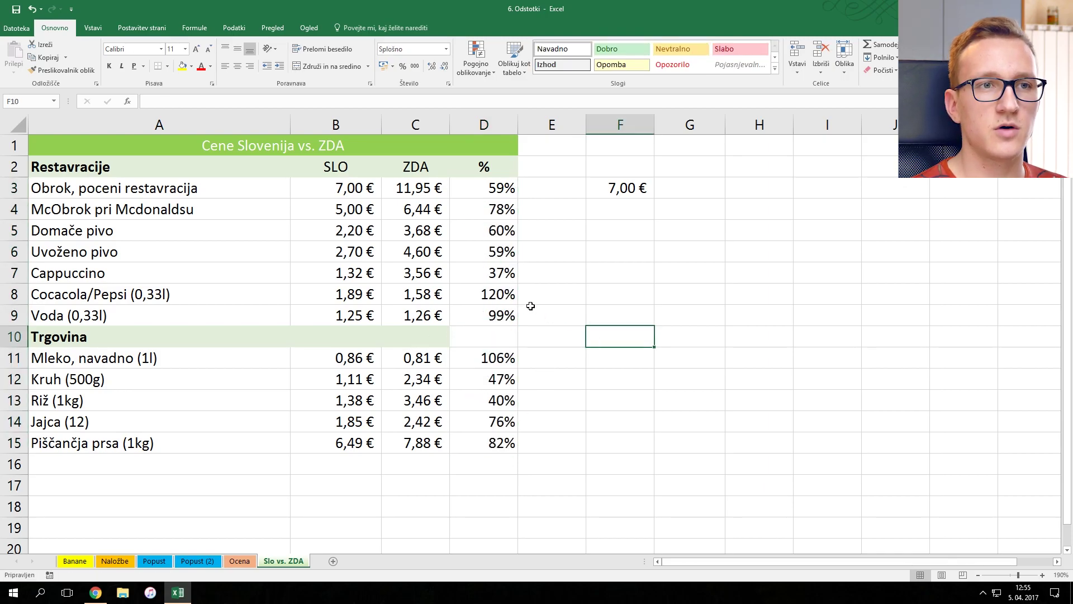
pyautogui.click(497, 294)
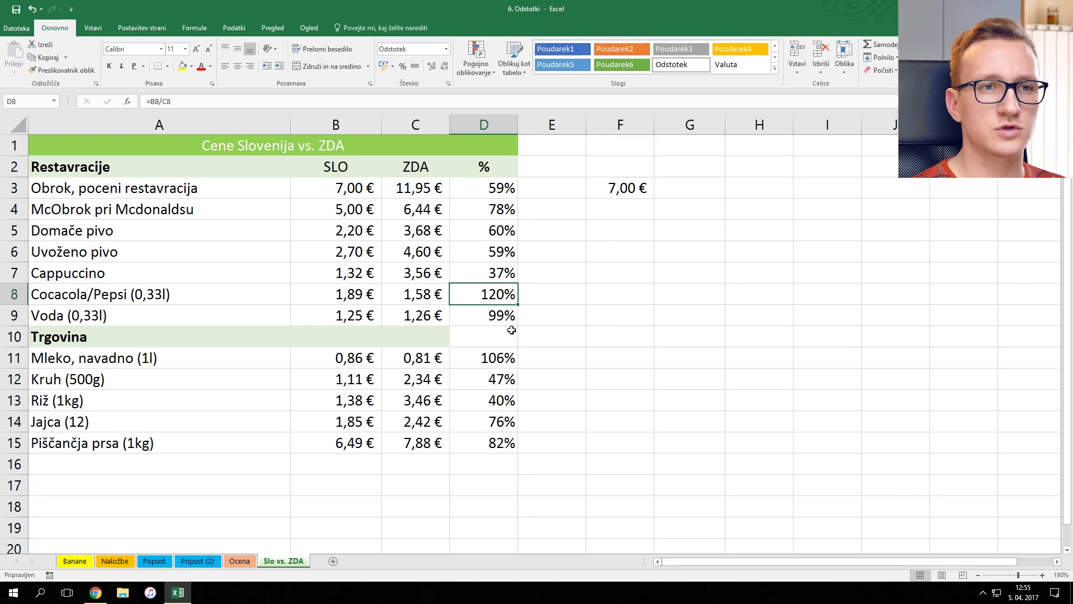
# Step: Clear the check calculation in F3 and the percentage formulas in column D from row 3 to row 16
pyautogui.click(497, 359)
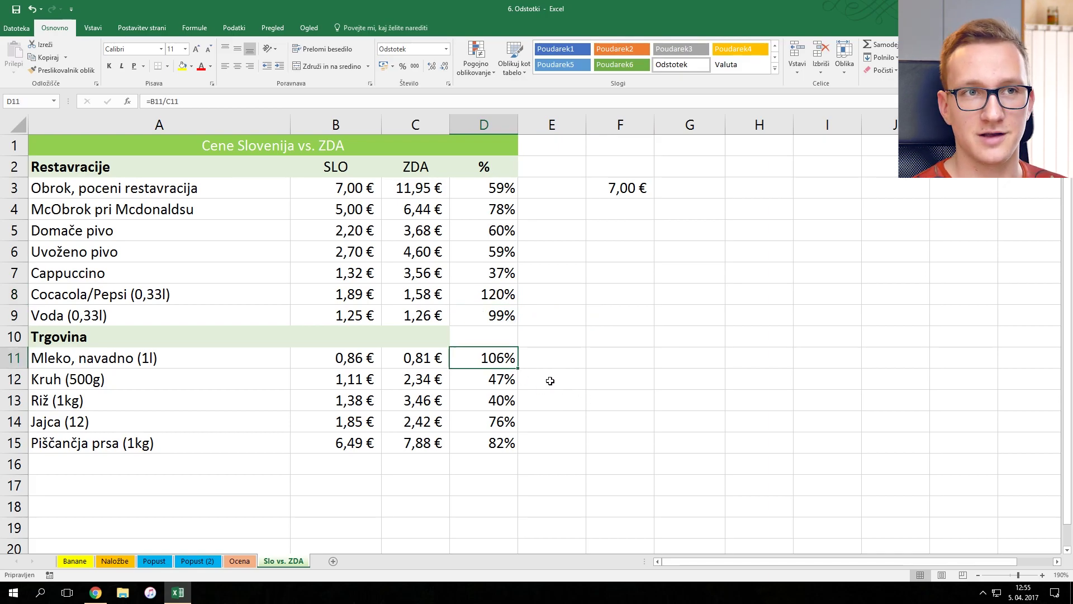
pyautogui.click(588, 280)
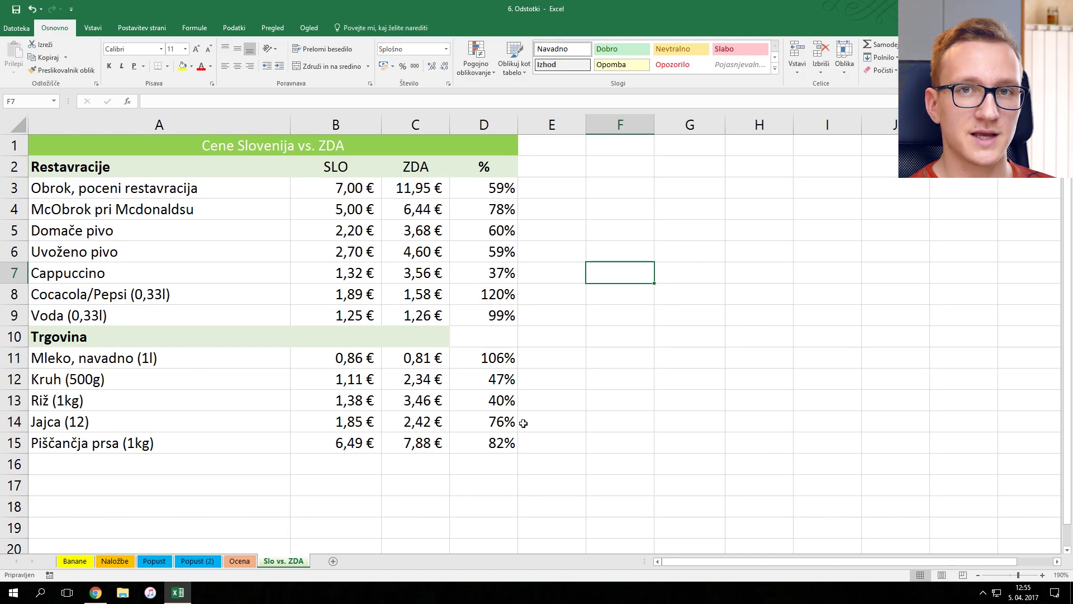
pyautogui.moveTo(492, 464); pyautogui.dragTo(472, 196)
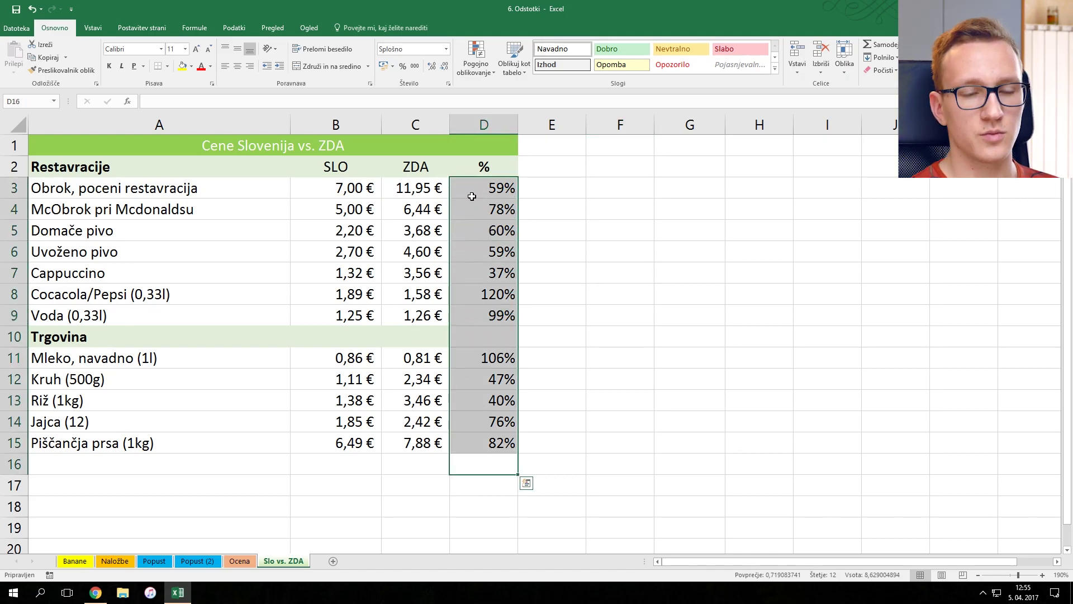
pyautogui.press('Delete')
# Step: Calculate the relative price difference of the cheap restaurant meal in D3 with =(C3-B3)/C3
pyautogui.click(472, 196)
pyautogui.write('=')
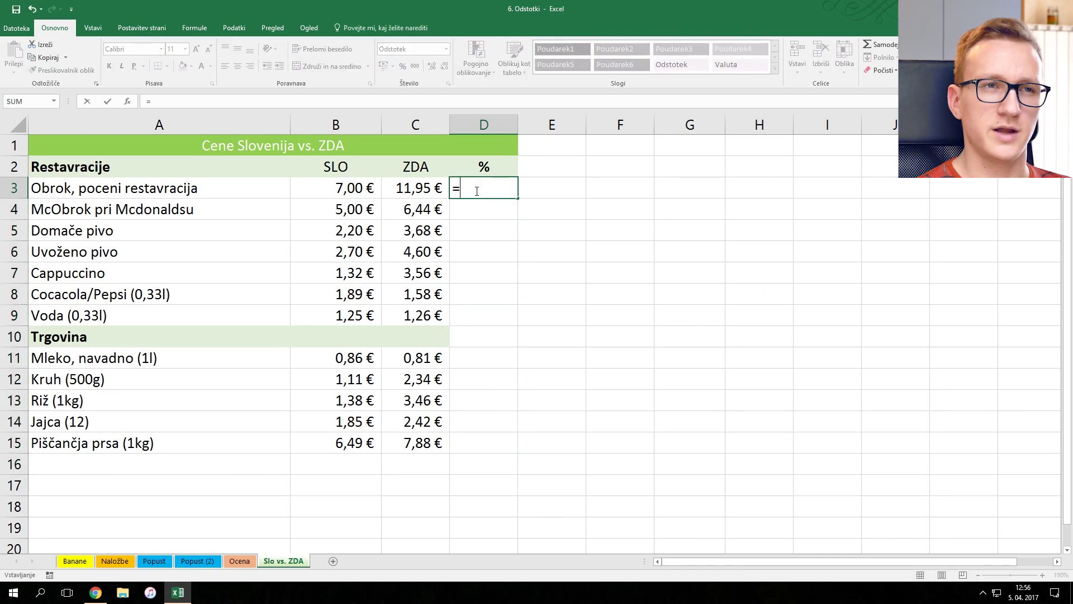
pyautogui.write('(')
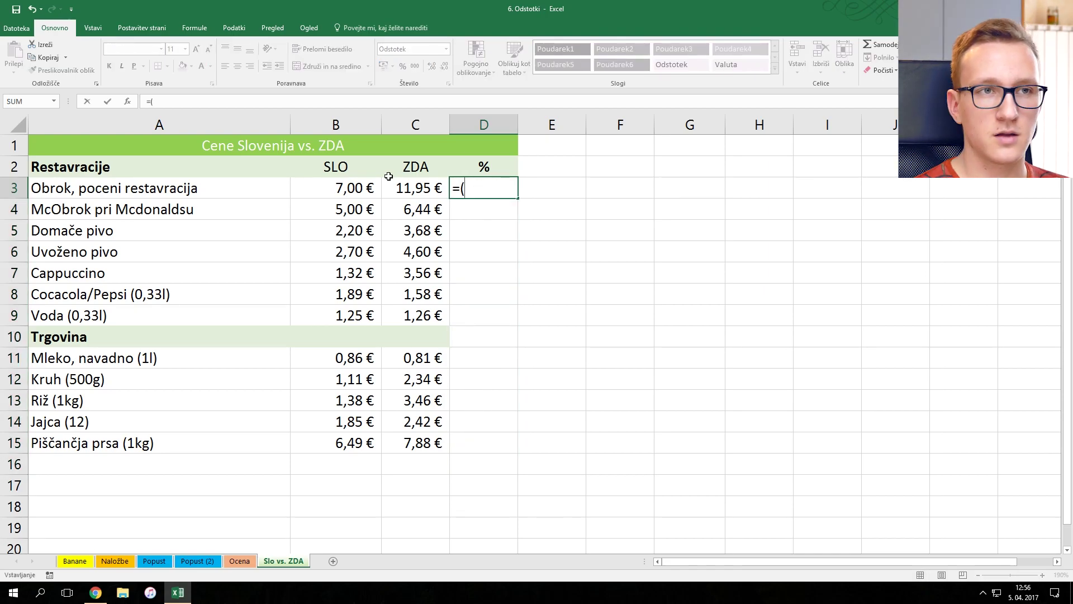
pyautogui.click(414, 188)
pyautogui.write('-')
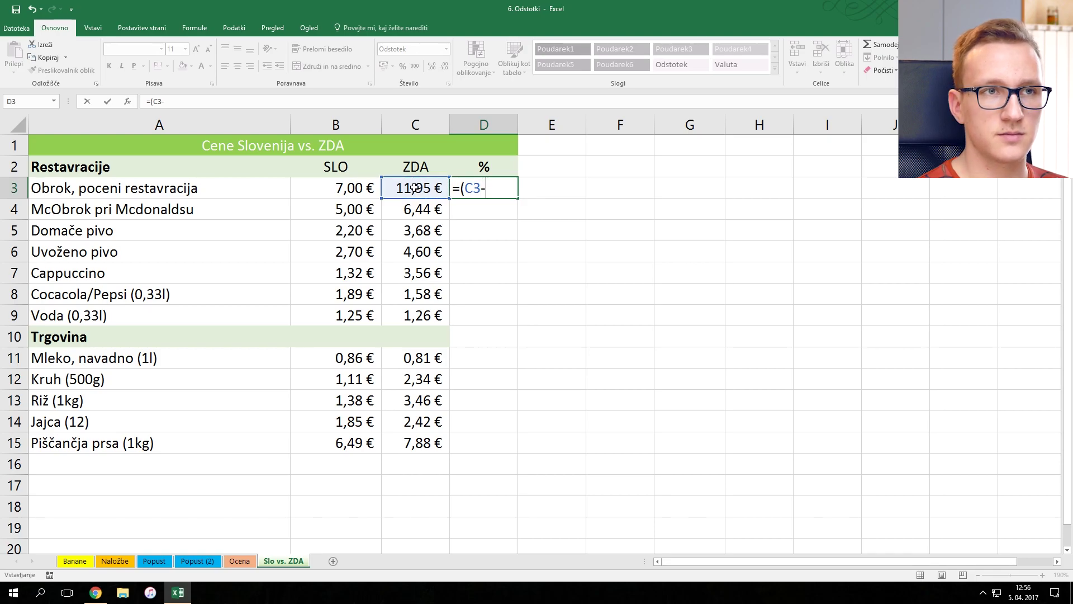
pyautogui.click(333, 188)
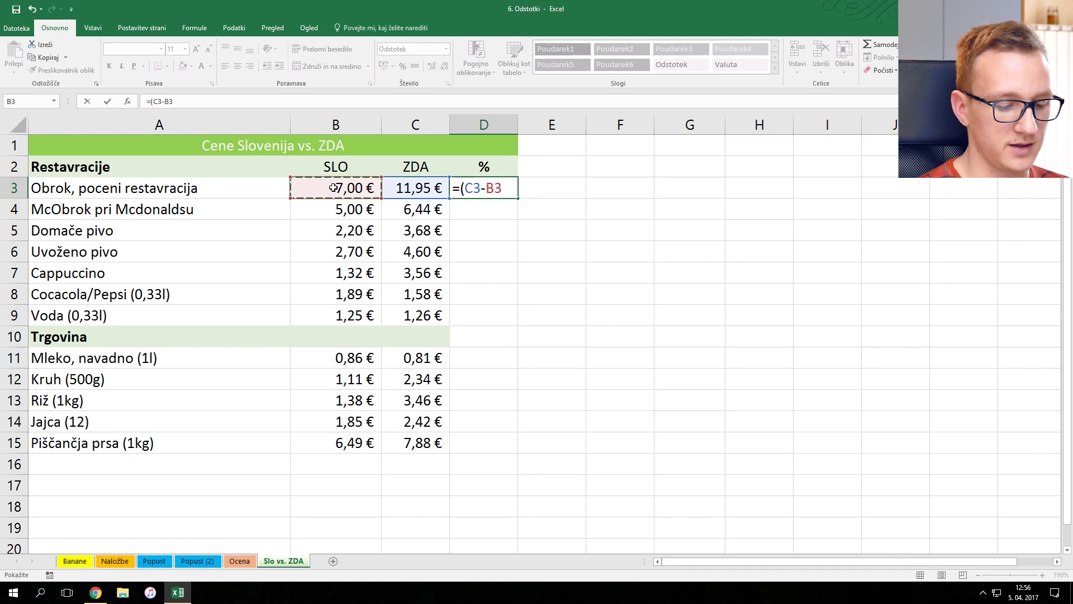
pyautogui.write(')/')
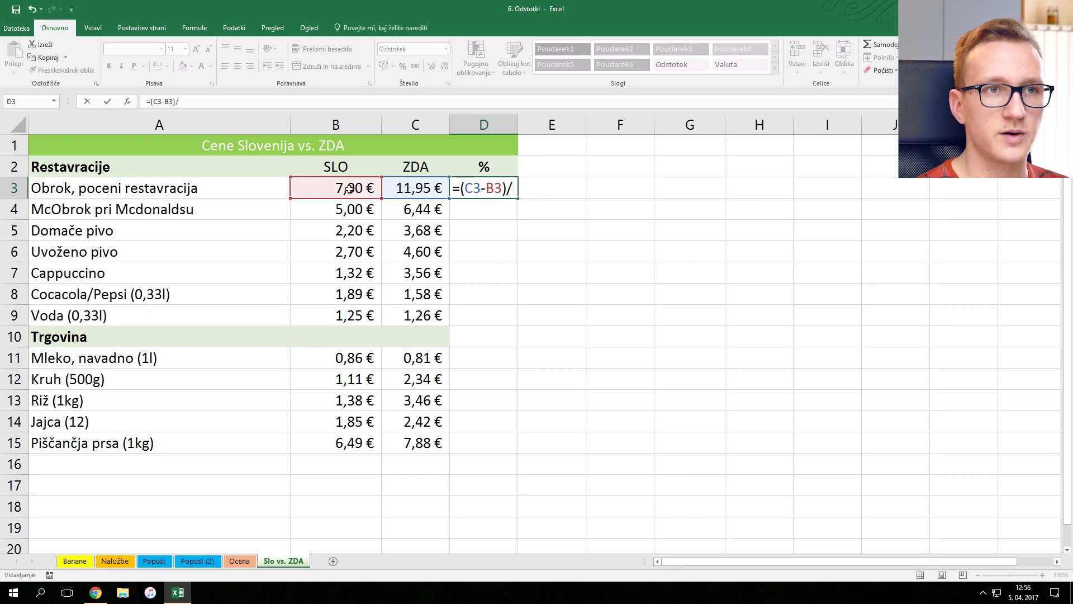
pyautogui.click(415, 187)
pyautogui.press('Return')
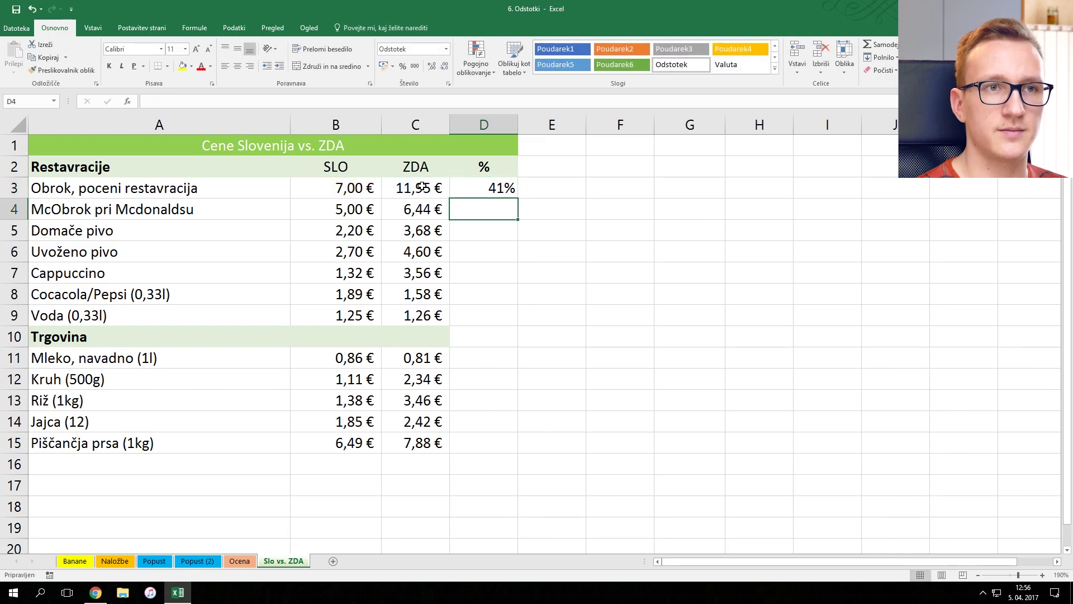
# Step: Add a check calculation in F3 that multiplies the percentage difference by the ZDA price with =D3*C3
pyautogui.click(610, 192)
pyautogui.click(487, 188)
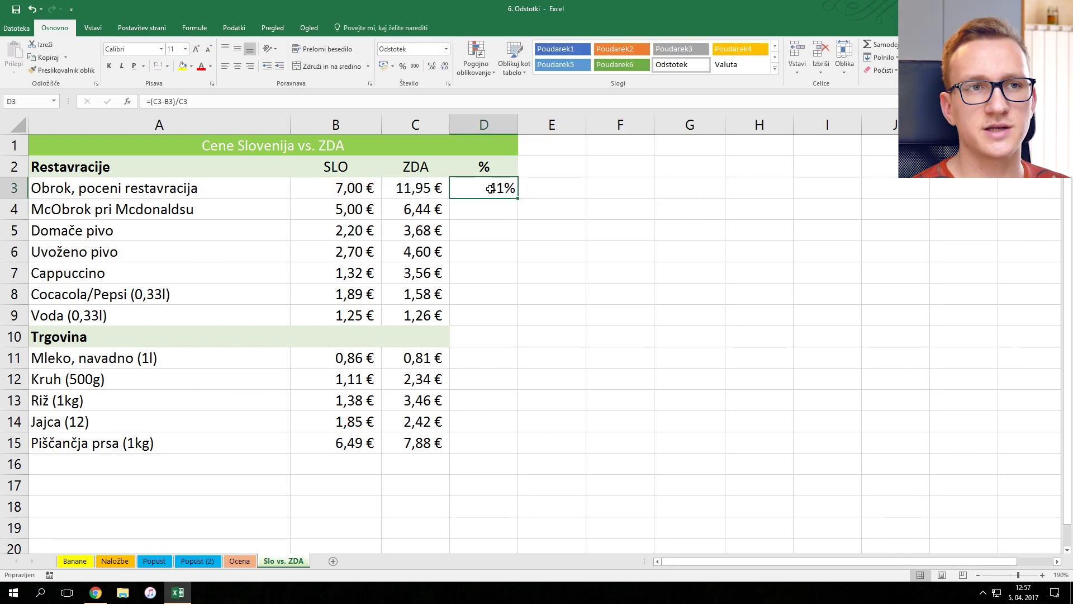
pyautogui.click(415, 189)
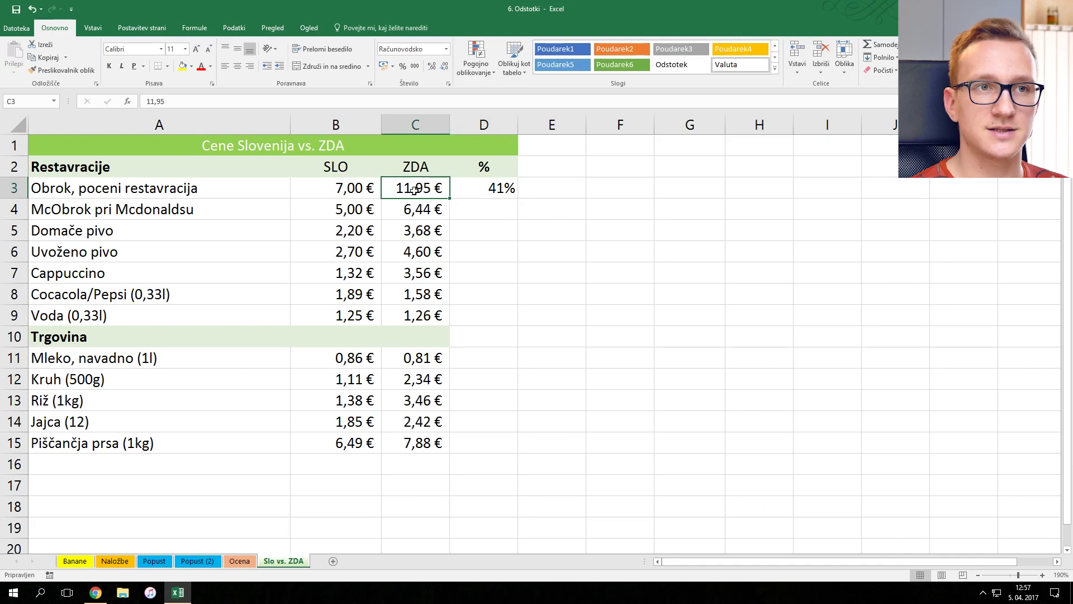
pyautogui.click(627, 192)
pyautogui.write('=')
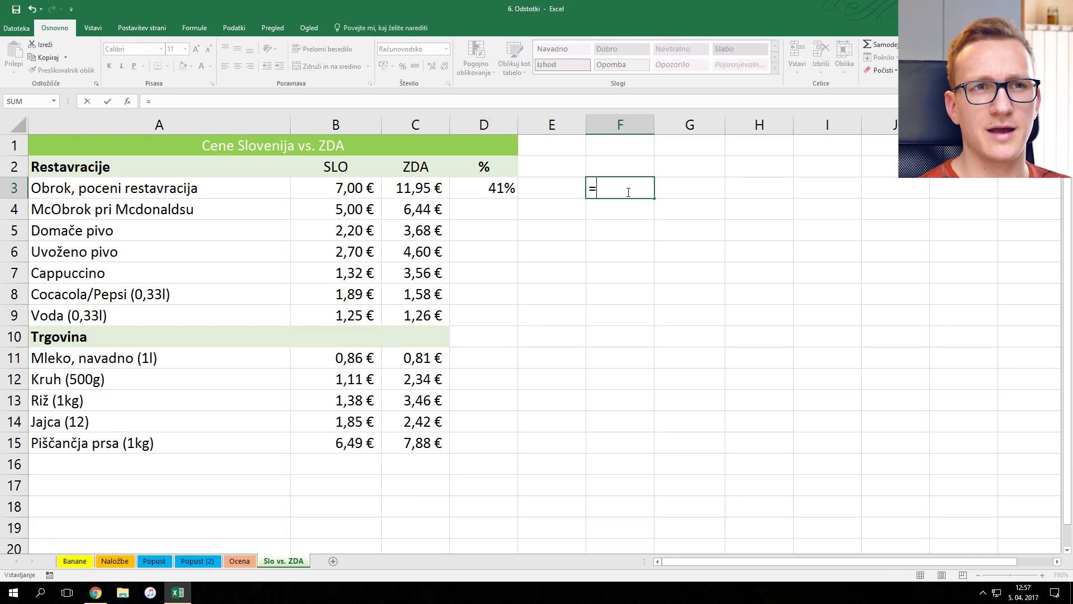
pyautogui.click(499, 196)
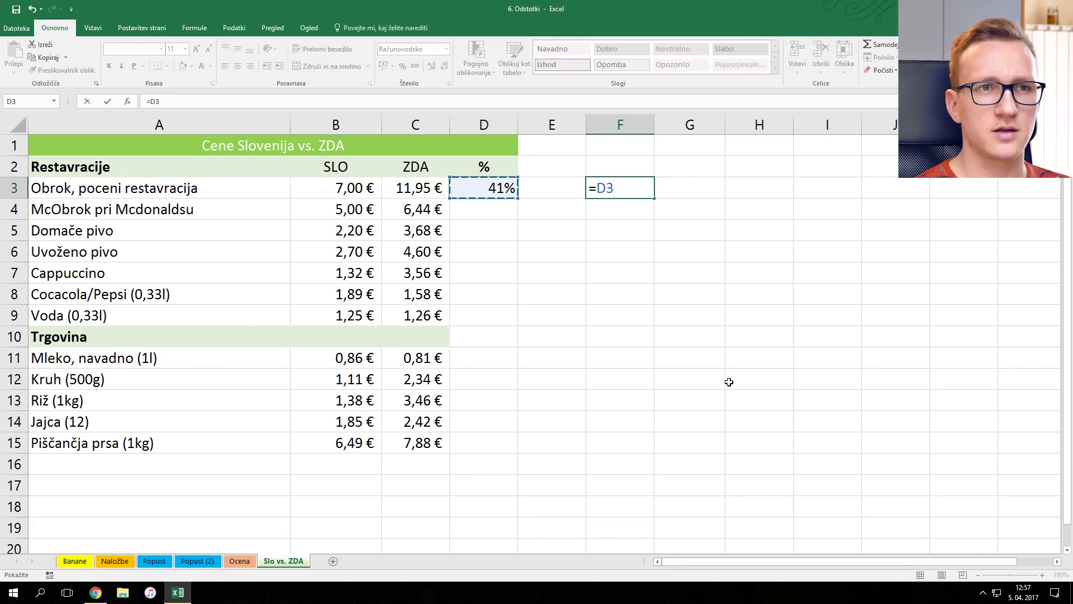
pyautogui.write('*')
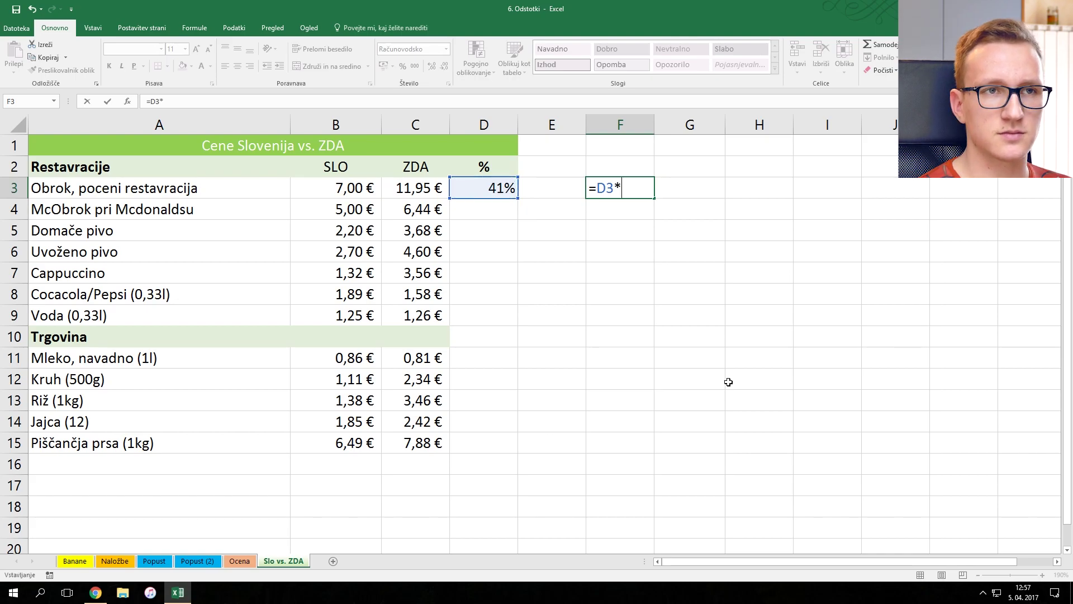
pyautogui.click(418, 191)
pyautogui.press('Return')
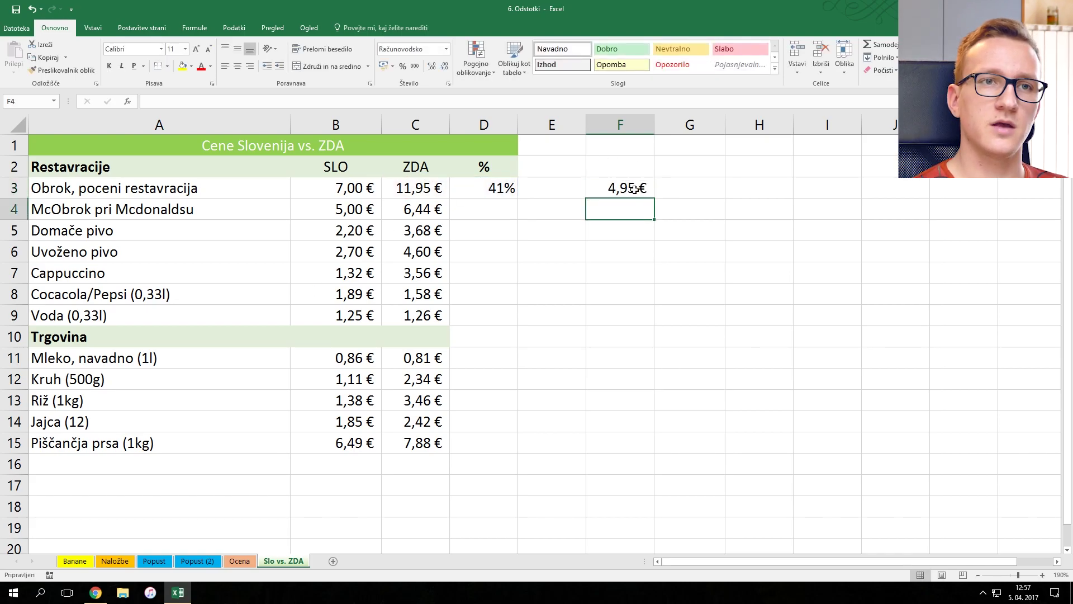
pyautogui.press('Up')
# Step: Subtract the calculated difference from the ZDA price in G3 with =C3-F3
pyautogui.click(674, 188)
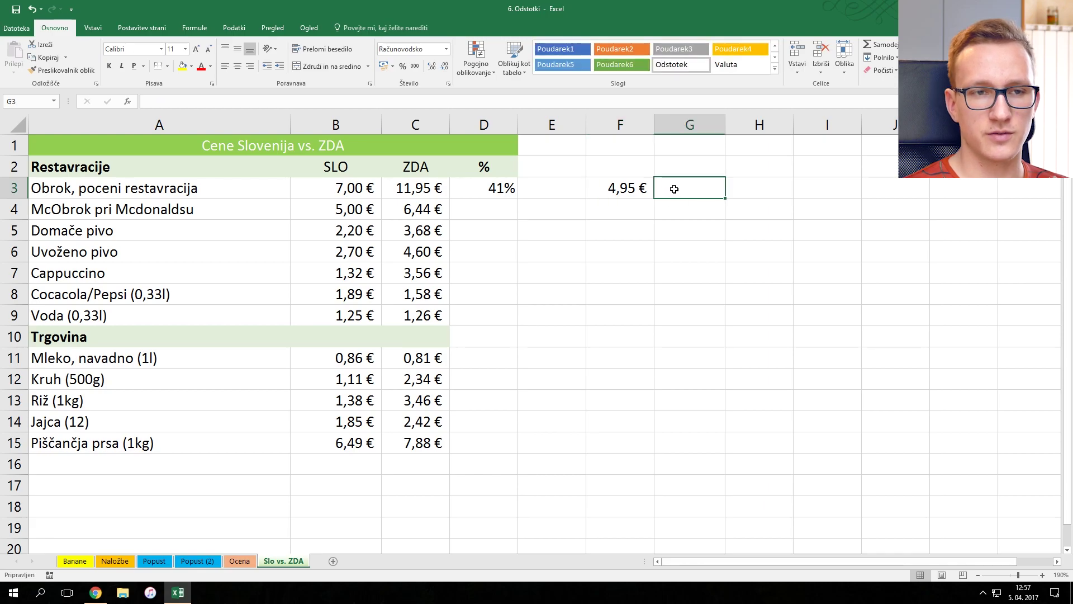
pyautogui.write('=')
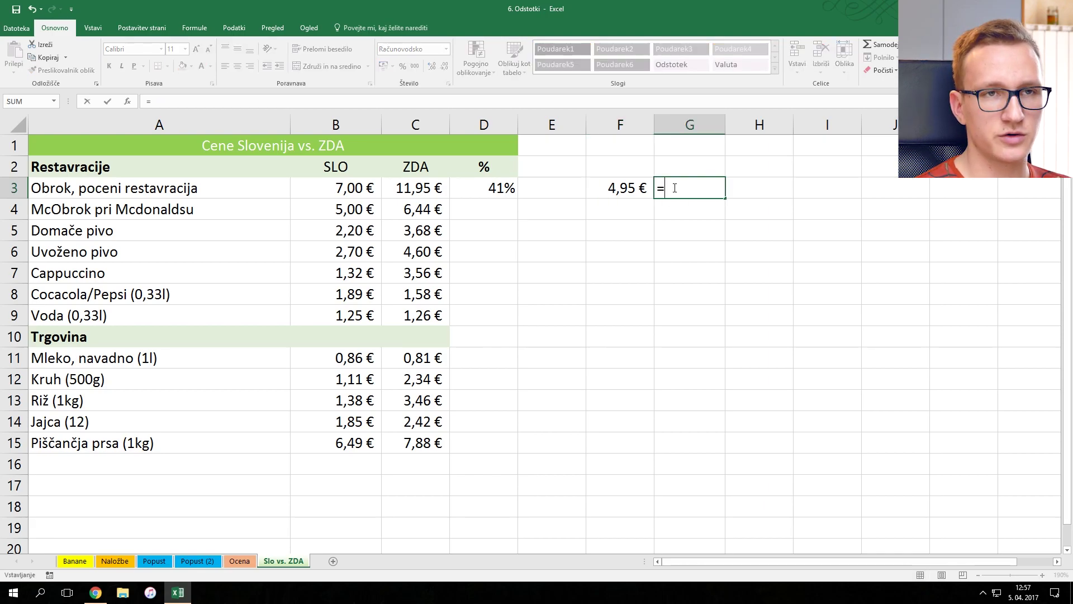
pyautogui.click(415, 184)
pyautogui.write('-')
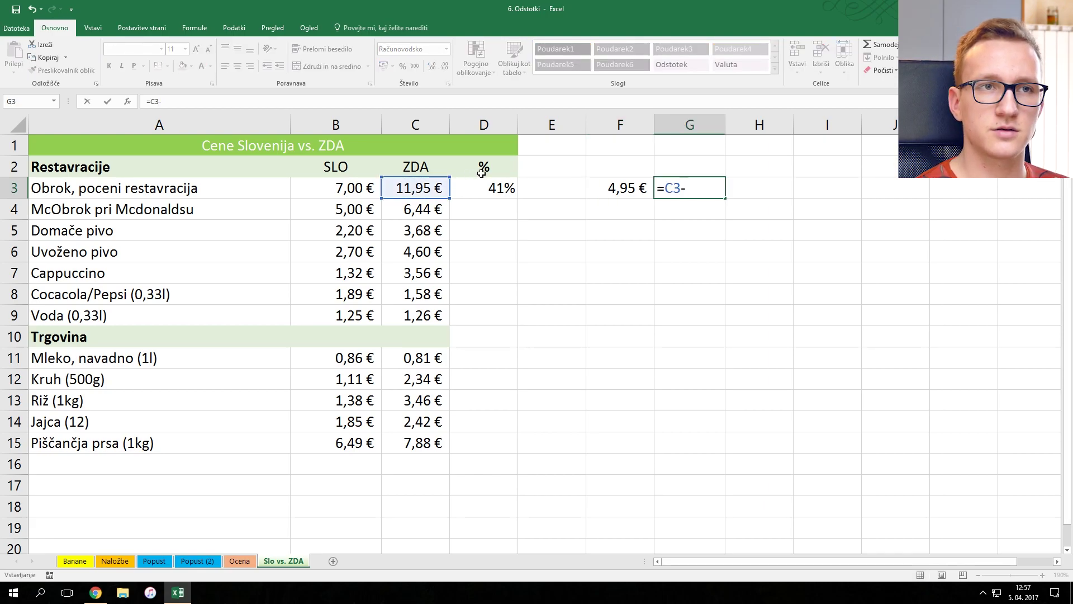
pyautogui.click(631, 189)
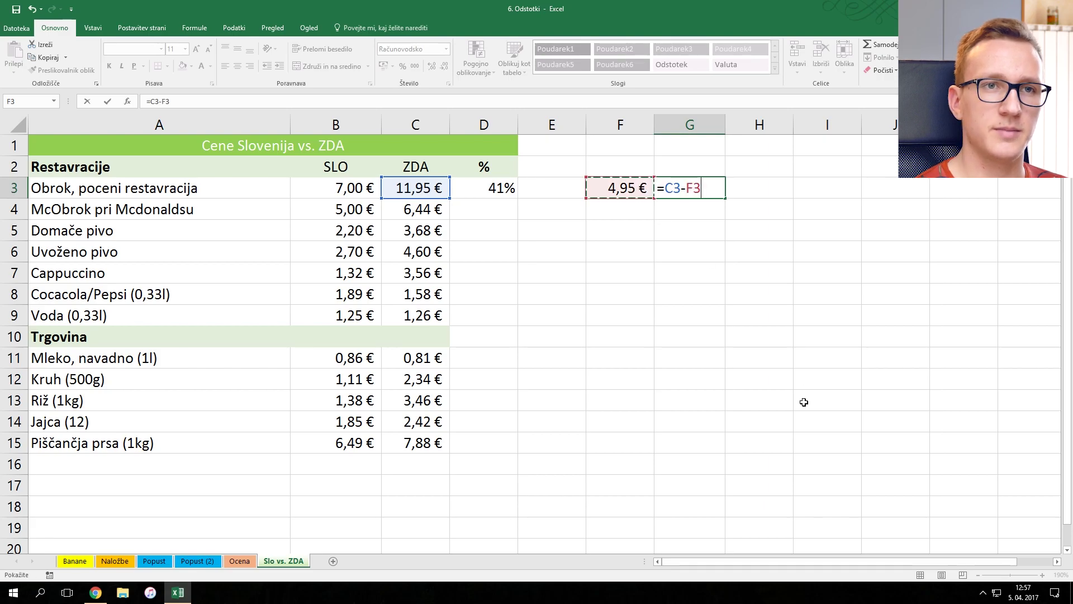
pyautogui.press('Return')
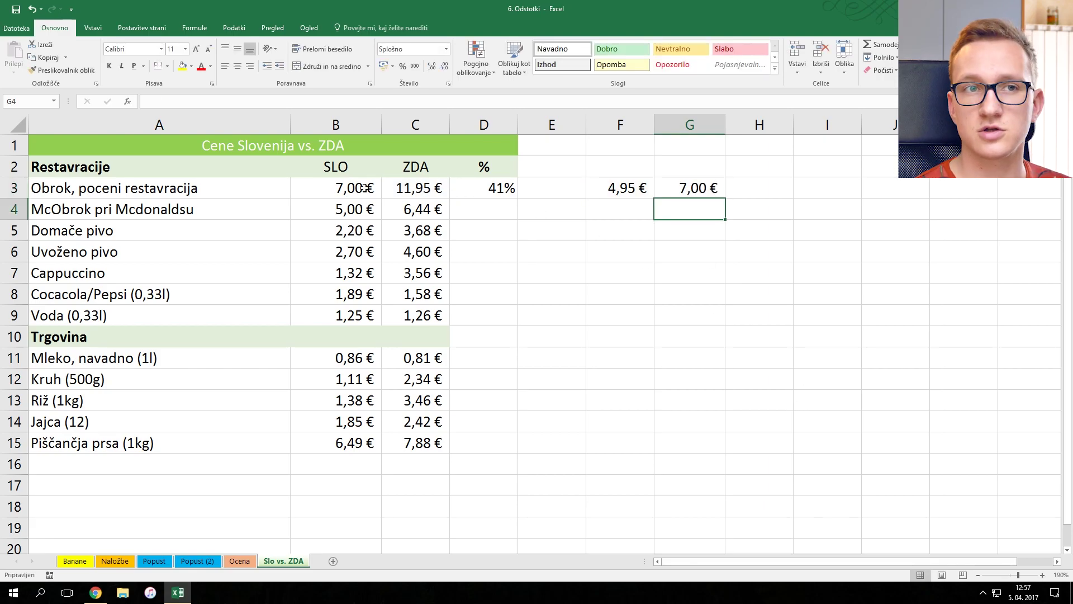
# Step: Fill the difference formula from D3 down to D15, and clear D10 in the Trgovina row and the check cells F3:G3
pyautogui.click(484, 188)
pyautogui.moveTo(518, 198); pyautogui.dragTo(506, 445)
pyautogui.click(488, 338)
pyautogui.press('Delete')
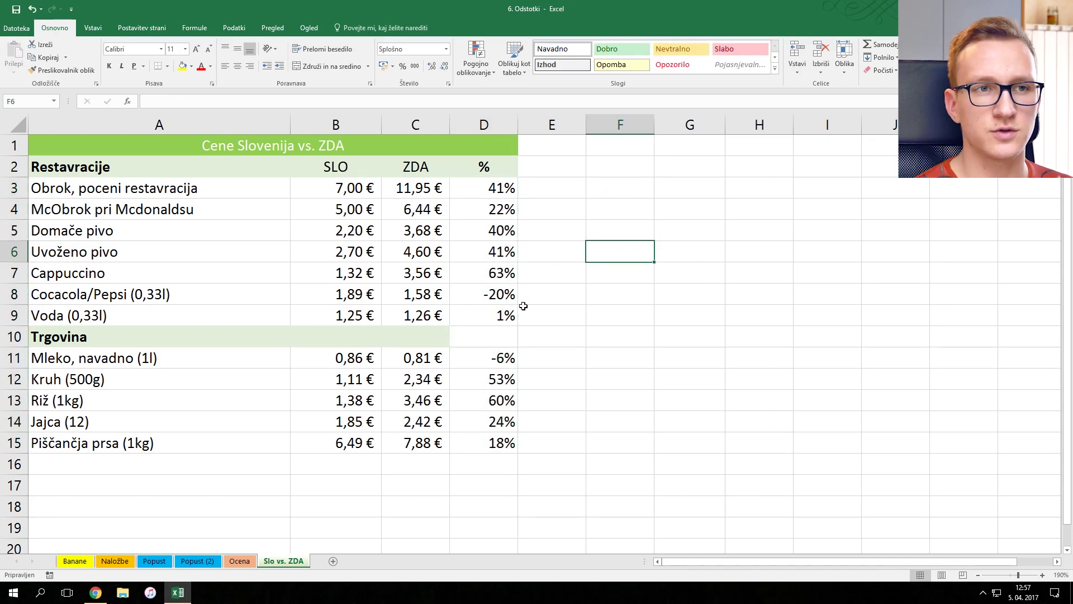
pyautogui.click(486, 296)
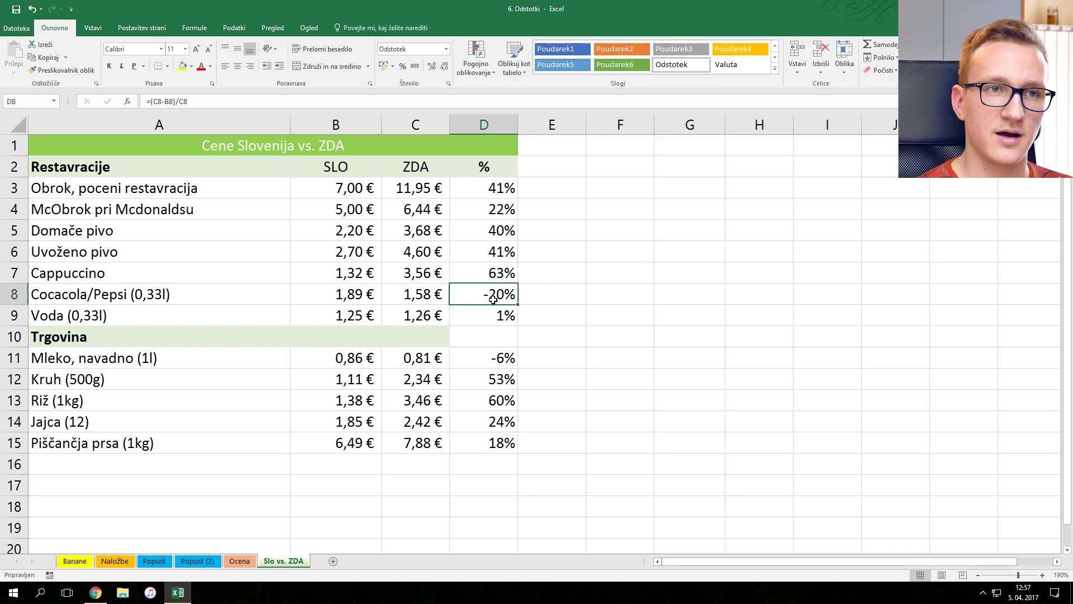
pyautogui.click(431, 296)
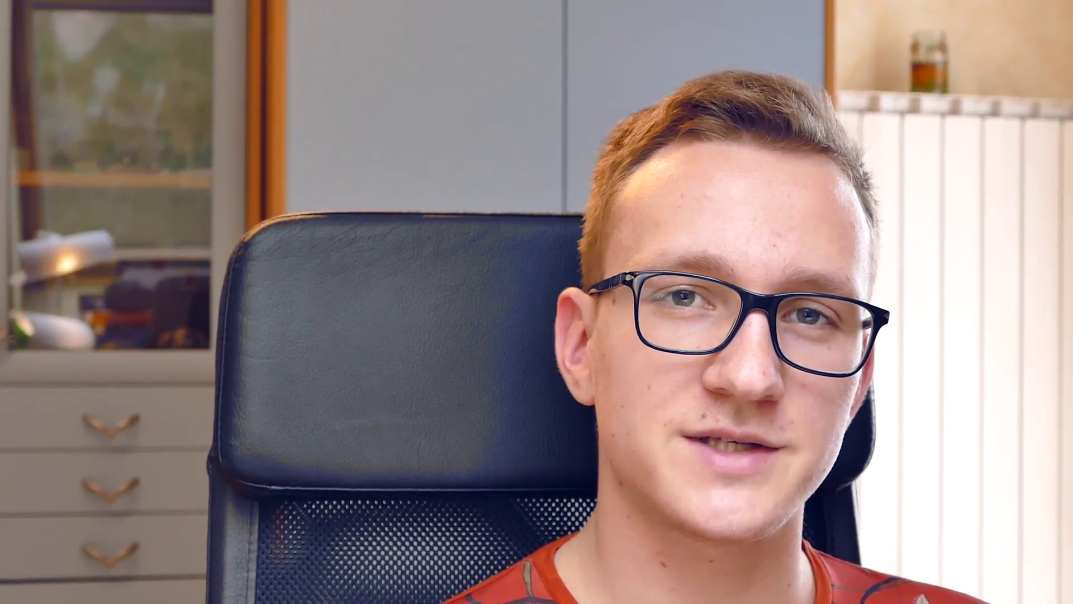